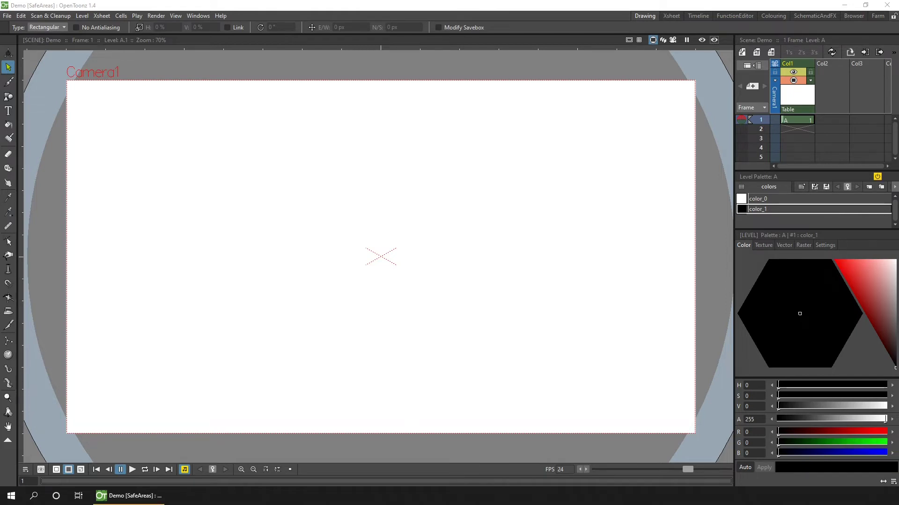
Select the PR_safe preset and show the safe-area guides over the camera frame.
{"action": "right_click", "coordinate": [628, 40]}
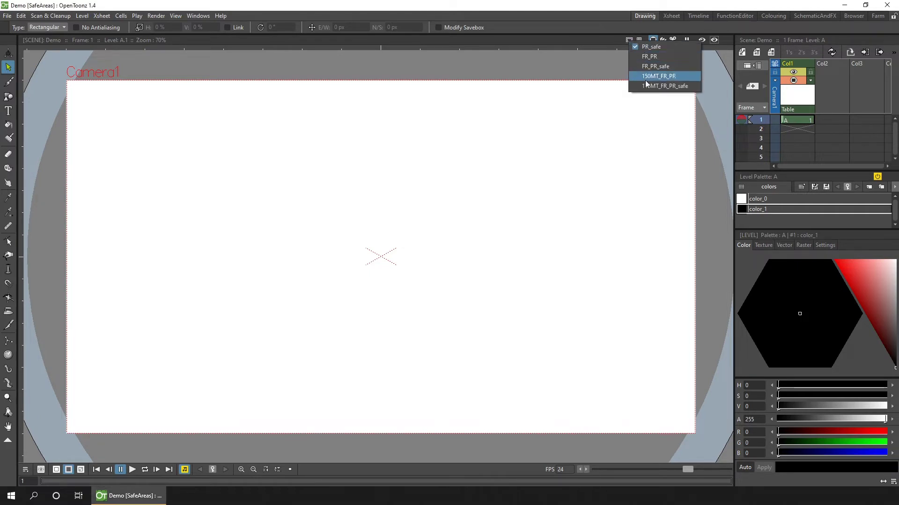
{"action": "left_click", "coordinate": [636, 46]}
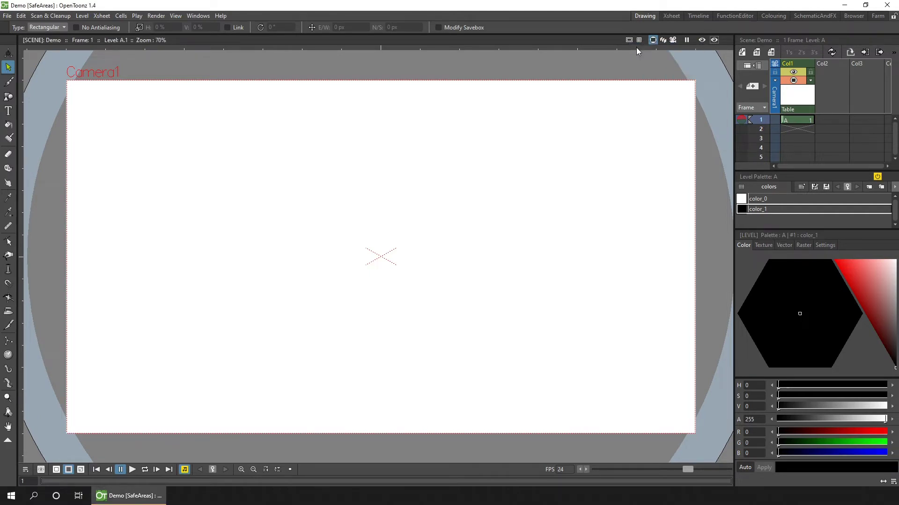
{"action": "left_click", "coordinate": [629, 41]}
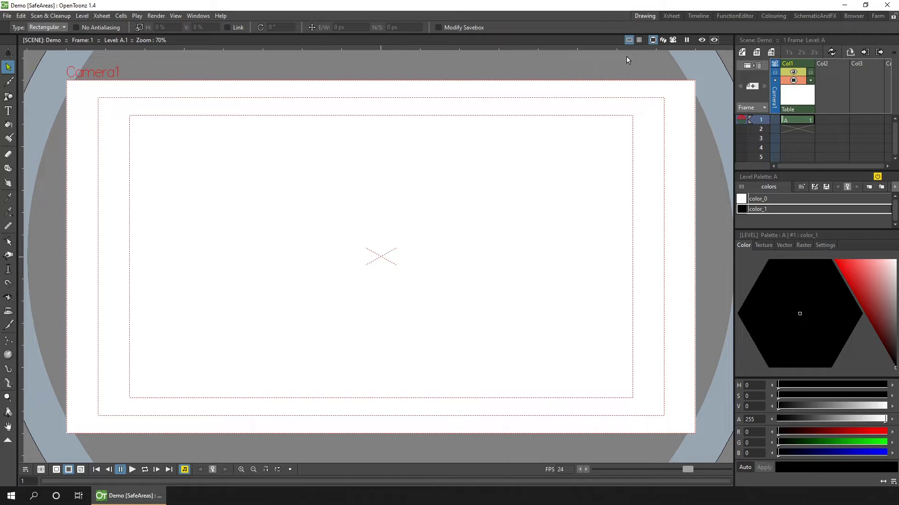
Cycle safe-area presets through FR_PR, FR_PR_safe and 150MT_FR_PR, ending on 150MT_FR_PR_safe.
{"action": "right_click", "coordinate": [628, 42]}
{"action": "left_click", "coordinate": [632, 52]}
{"action": "right_click", "coordinate": [630, 41]}
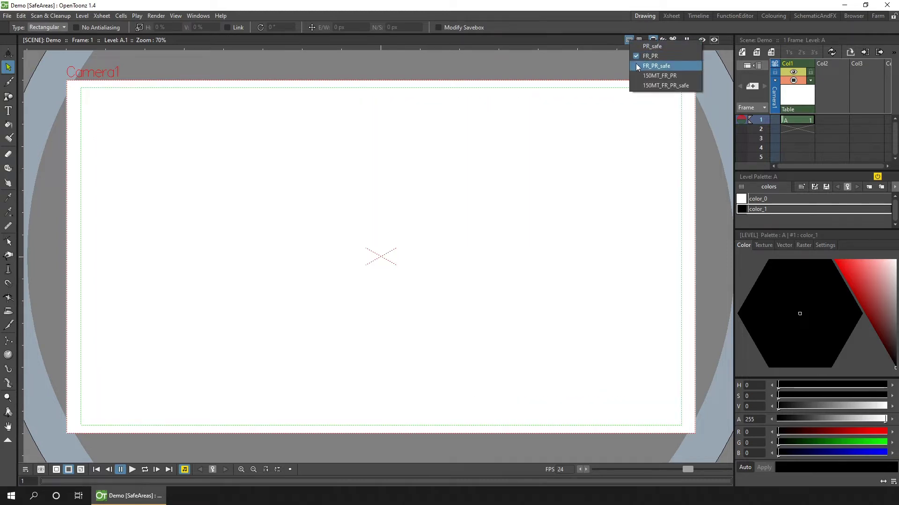
{"action": "left_click", "coordinate": [635, 63]}
{"action": "right_click", "coordinate": [630, 43]}
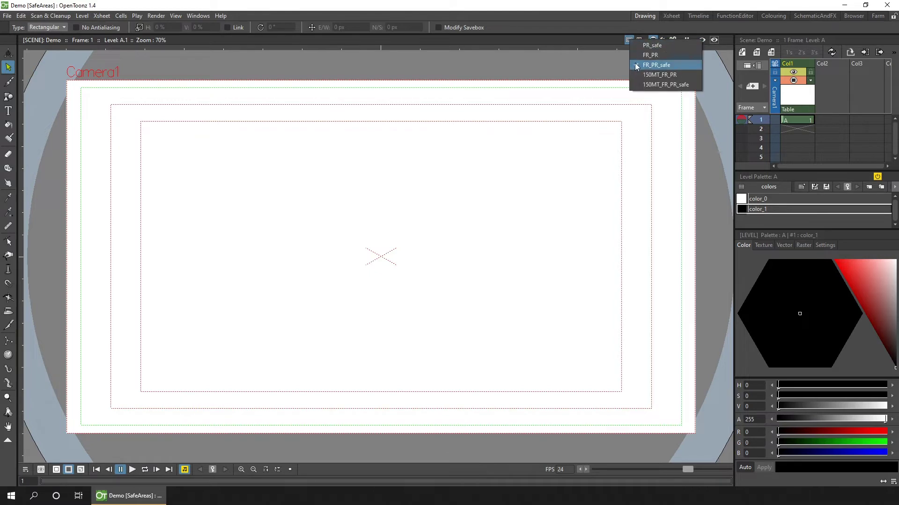
{"action": "left_click", "coordinate": [635, 64]}
{"action": "right_click", "coordinate": [628, 40]}
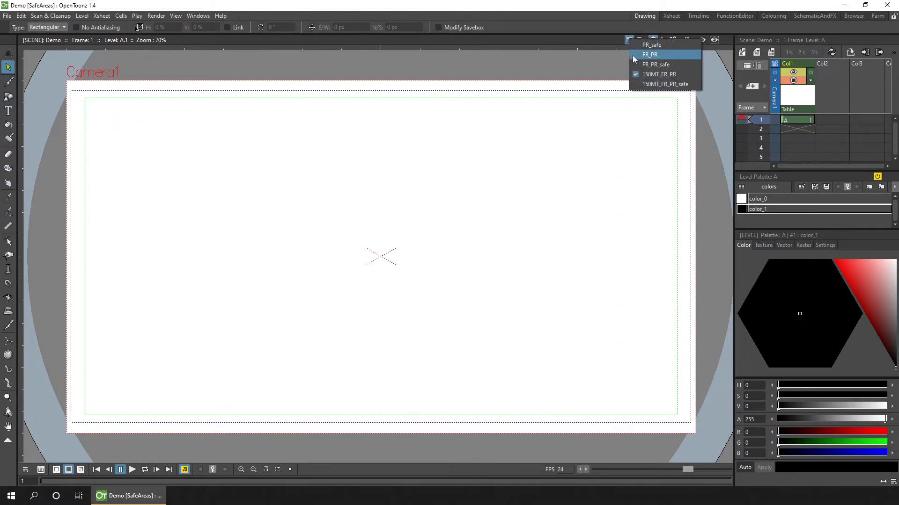
{"action": "left_click", "coordinate": [655, 84]}
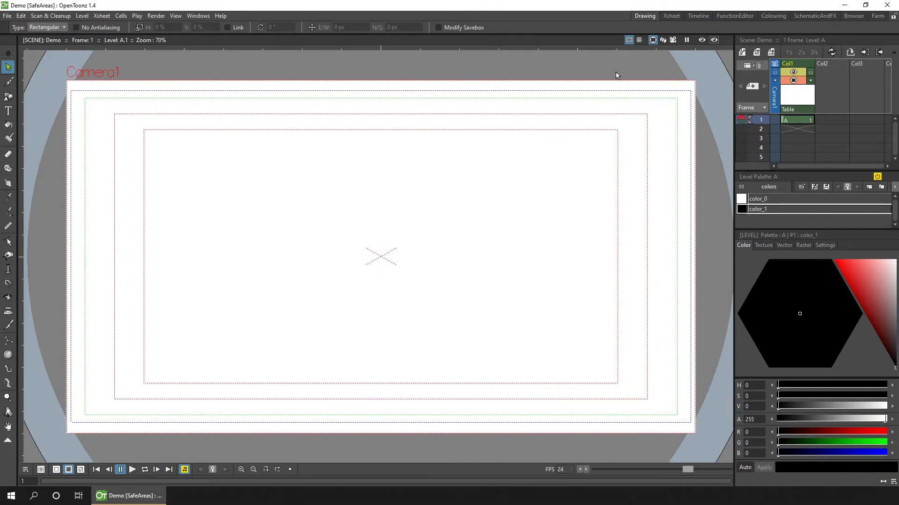
Hide the safe-area guides and add four vertical guide lines from the top ruler.
{"action": "left_click", "coordinate": [629, 40]}
{"action": "left_click", "coordinate": [144, 47]}
{"action": "left_click", "coordinate": [185, 48]}
{"action": "left_click", "coordinate": [225, 48]}
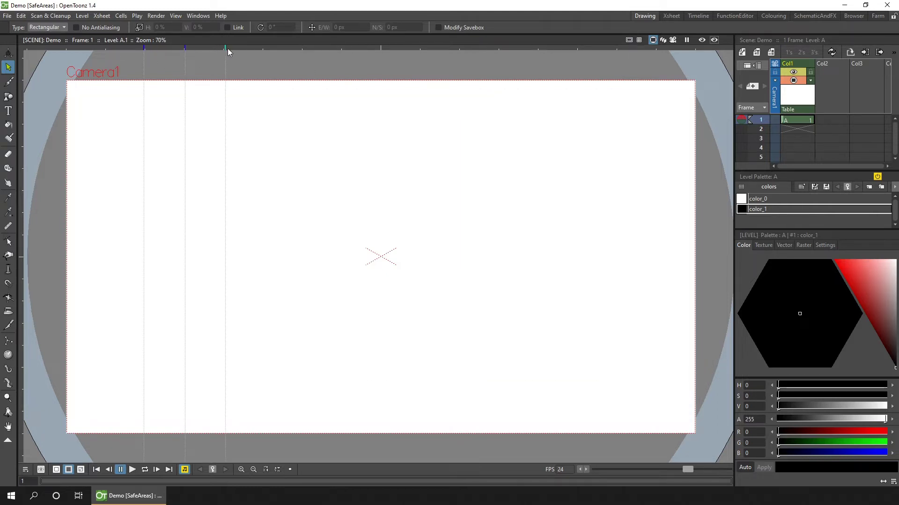
{"action": "left_click", "coordinate": [262, 49]}
Add five horizontal guide lines from the left ruler near the frame's top.
{"action": "left_click", "coordinate": [21, 124]}
{"action": "left_click", "coordinate": [21, 147]}
{"action": "left_click", "coordinate": [20, 168]}
{"action": "left_click", "coordinate": [21, 189]}
{"action": "left_click", "coordinate": [21, 212]}
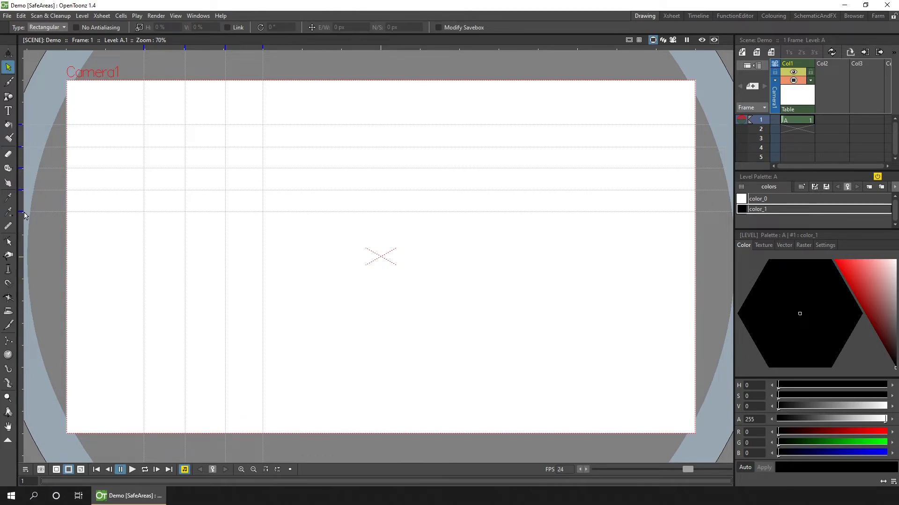
Toggle the guide display off and on, then drag guide lines off the rulers to delete them.
{"action": "left_click", "coordinate": [175, 16]}
{"action": "left_click", "coordinate": [178, 98]}
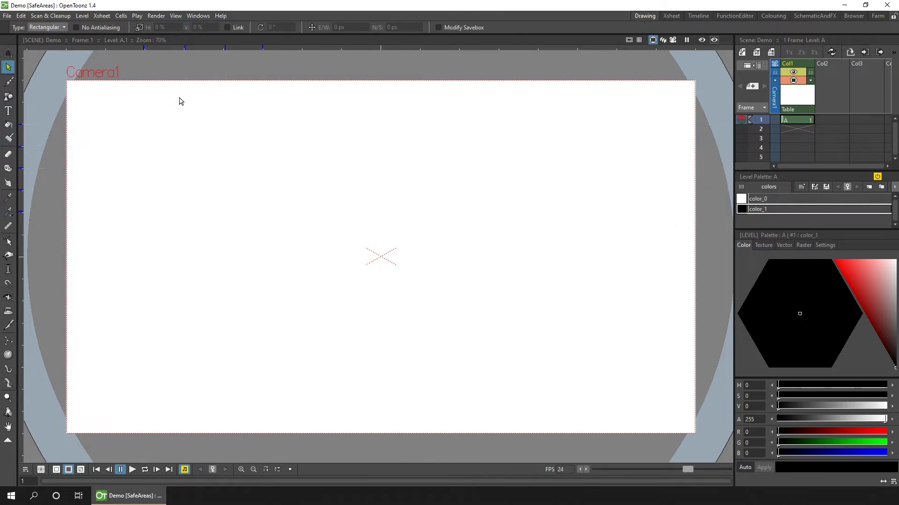
{"action": "left_click", "coordinate": [175, 16]}
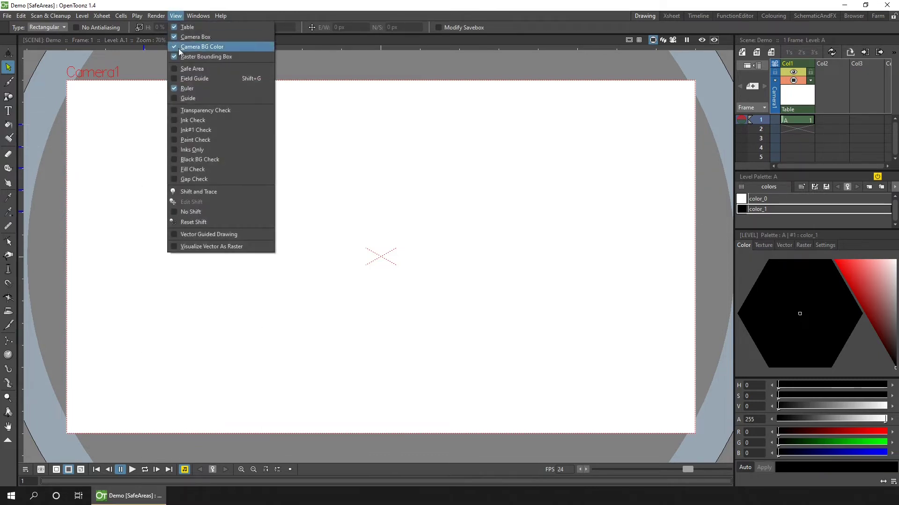
{"action": "left_click", "coordinate": [177, 99]}
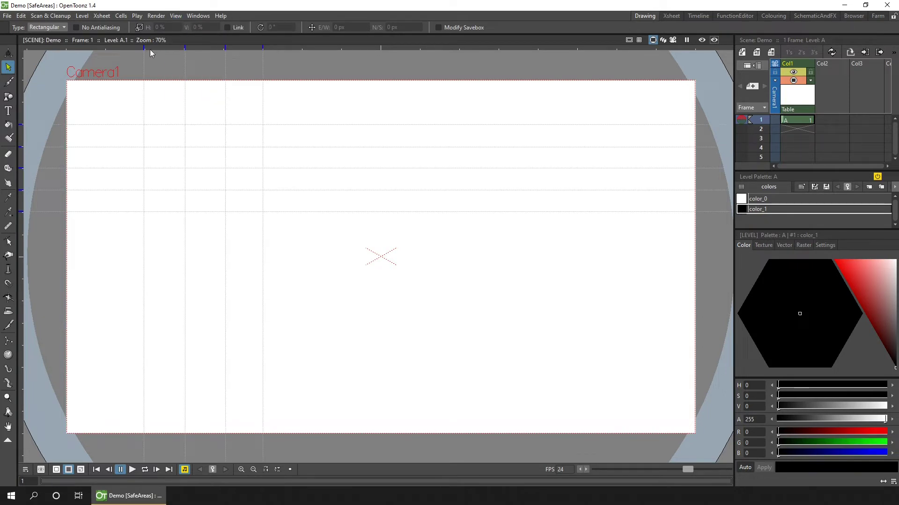
{"action": "left_click_drag", "start_coordinate": [147, 50], "coordinate": [265, 33]}
{"action": "left_click_drag", "start_coordinate": [20, 125], "coordinate": [12, 220]}
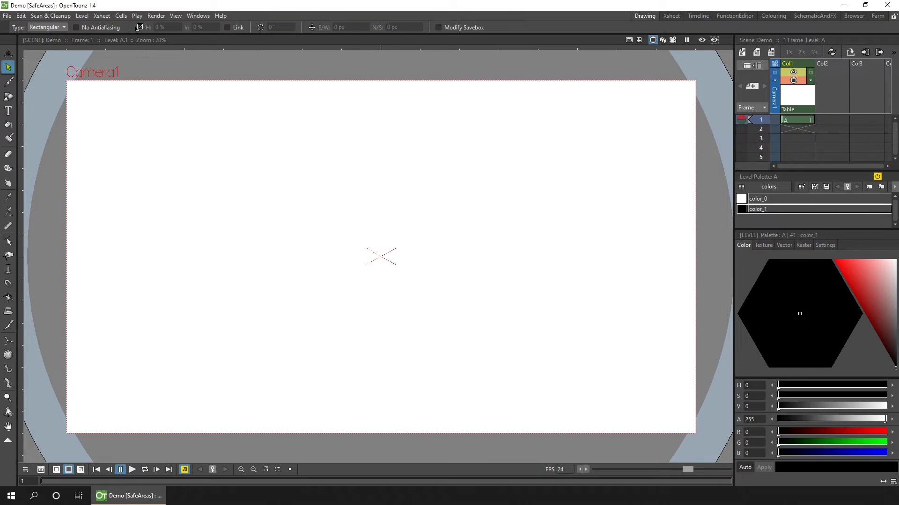
Locate safearea.ini in the config folder, then maximize the browser showing the Gumroad store.
{"action": "left_click_drag", "start_coordinate": [255, 91], "coordinate": [324, 99]}
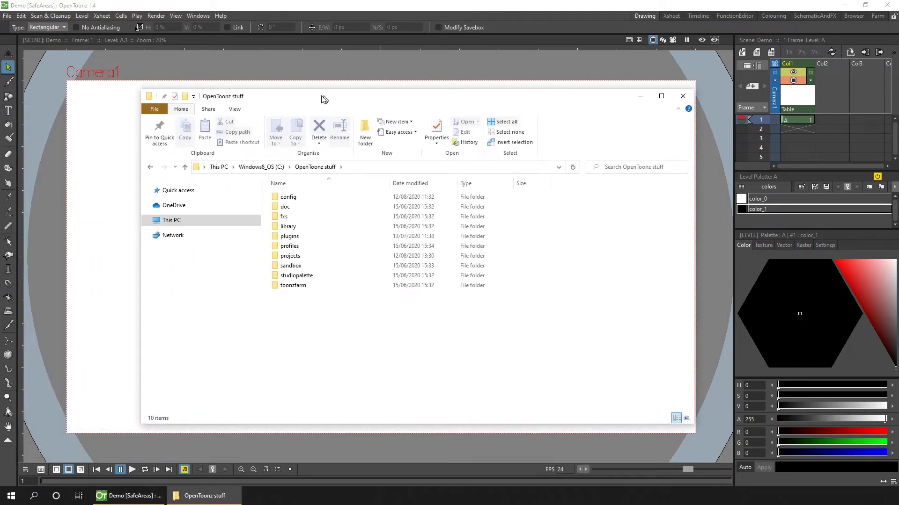
{"action": "double_click", "coordinate": [287, 197]}
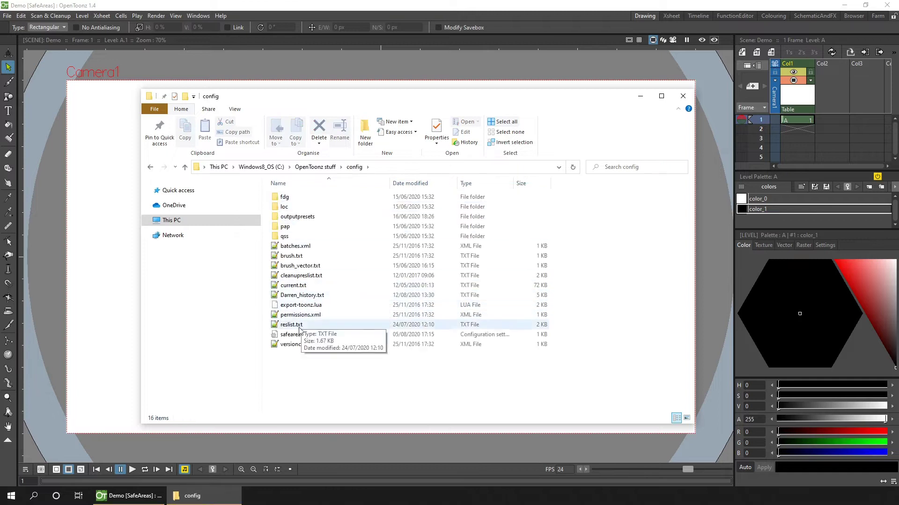
{"action": "left_click", "coordinate": [298, 334]}
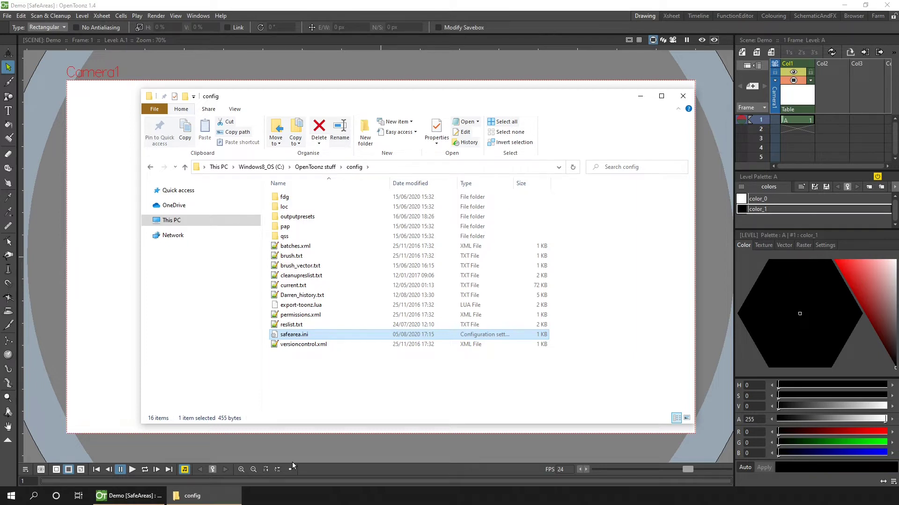
{"action": "left_click_drag", "start_coordinate": [337, 232], "coordinate": [386, 17]}
{"action": "double_click", "coordinate": [385, 16]}
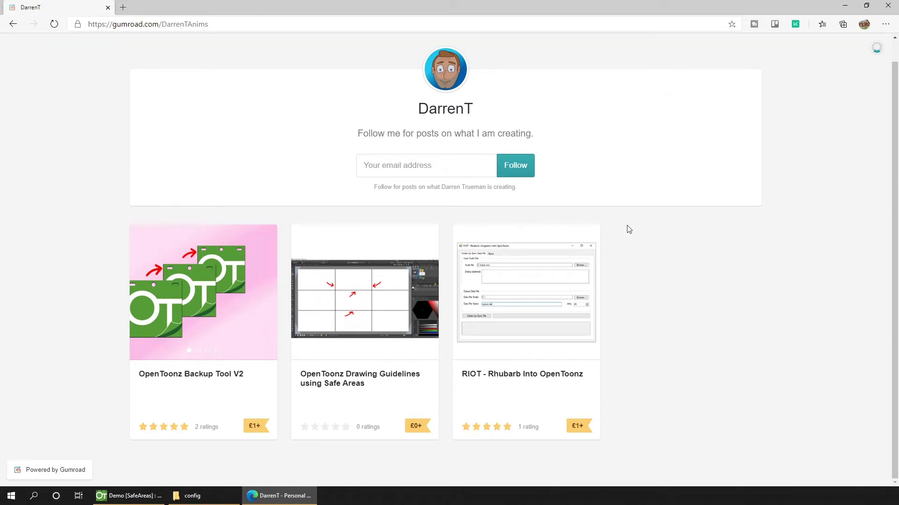
Browse the OpenToonz Backup Tool V2 and RIOT - Rhubarb Into OpenToonz product details.
{"action": "left_click", "coordinate": [234, 253]}
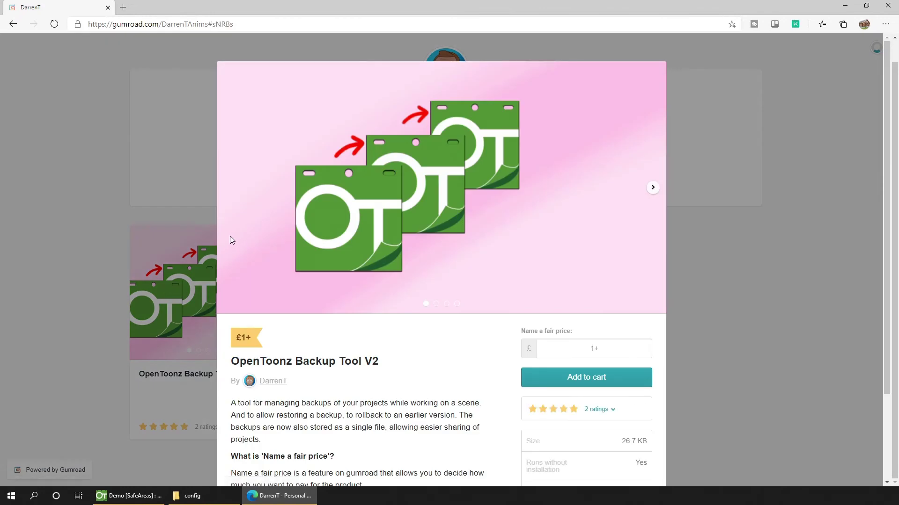
{"action": "scroll", "coordinate": [338, 219], "scroll_direction": "down", "scroll_amount": 1}
{"action": "scroll", "coordinate": [327, 219], "scroll_direction": "down", "scroll_amount": 2}
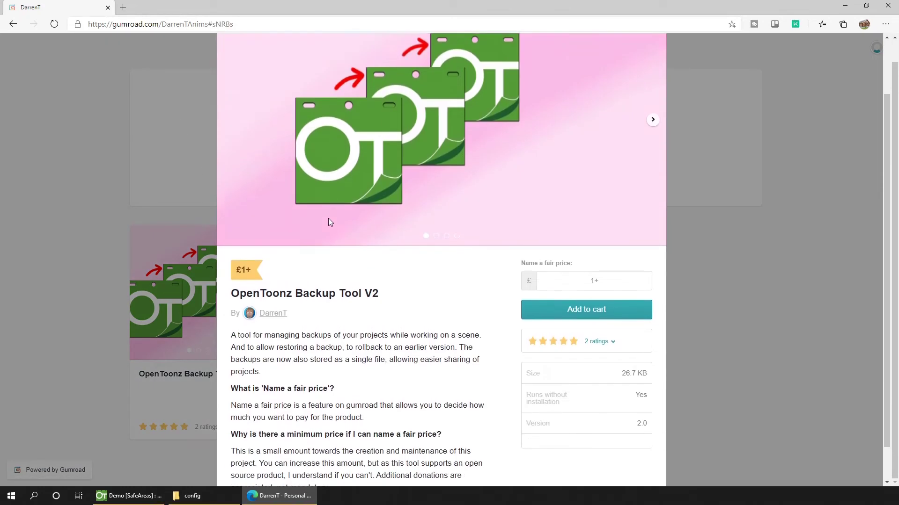
{"action": "scroll", "coordinate": [305, 226], "scroll_direction": "up", "scroll_amount": 1}
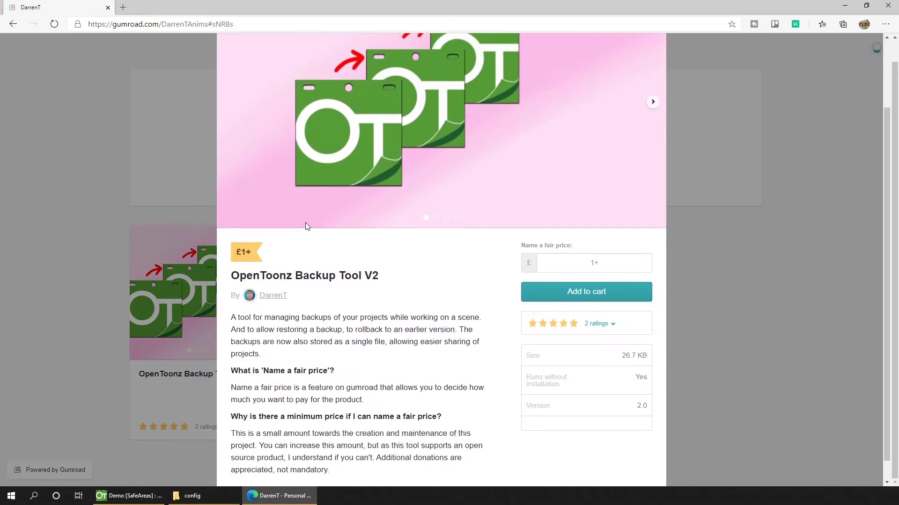
{"action": "left_click", "coordinate": [52, 149]}
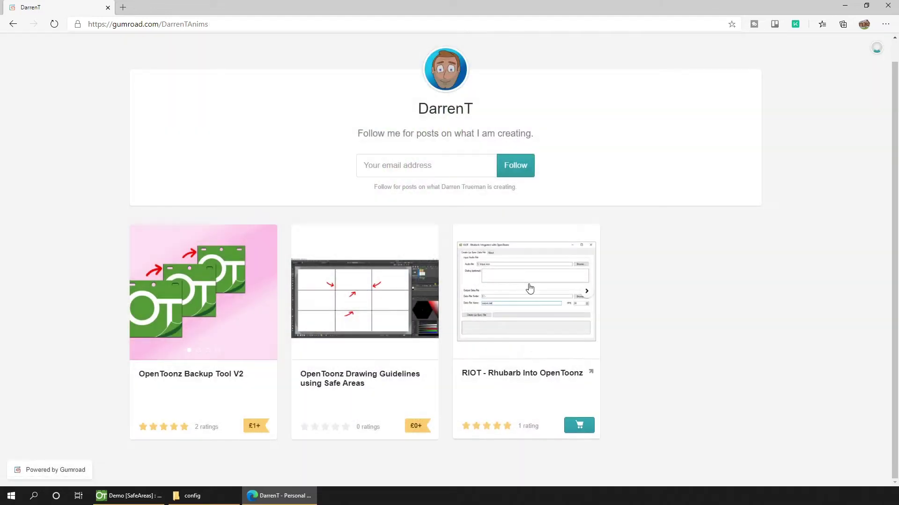
{"action": "left_click", "coordinate": [529, 286]}
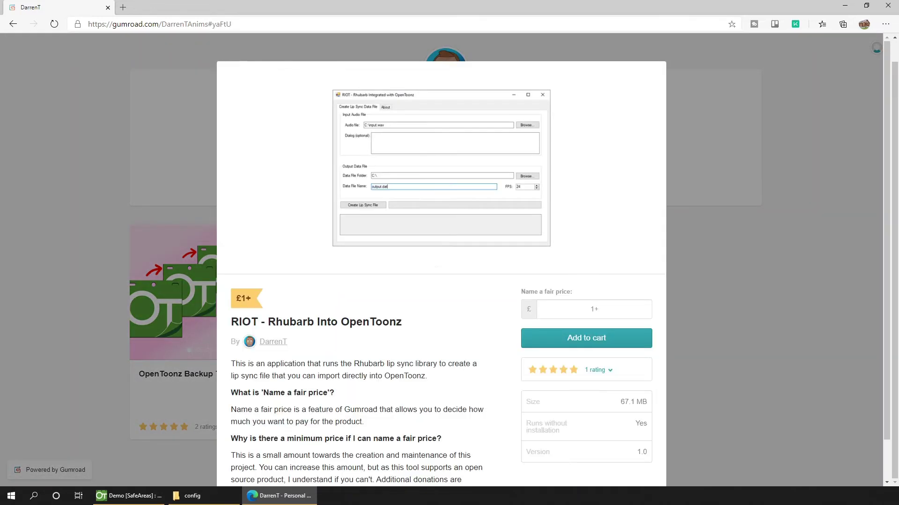
{"action": "scroll", "coordinate": [444, 211], "scroll_direction": "down", "scroll_amount": 1}
{"action": "scroll", "coordinate": [443, 214], "scroll_direction": "up", "scroll_amount": 1}
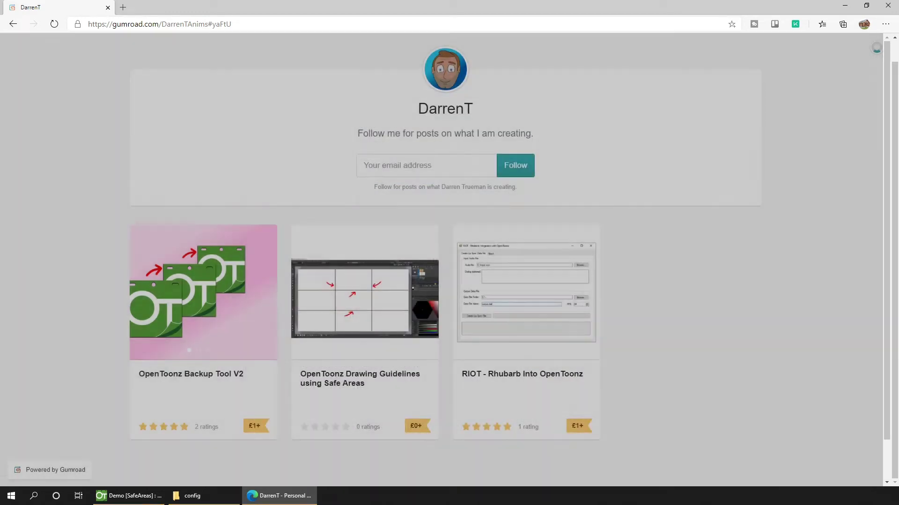
{"action": "left_click", "coordinate": [16, 110]}
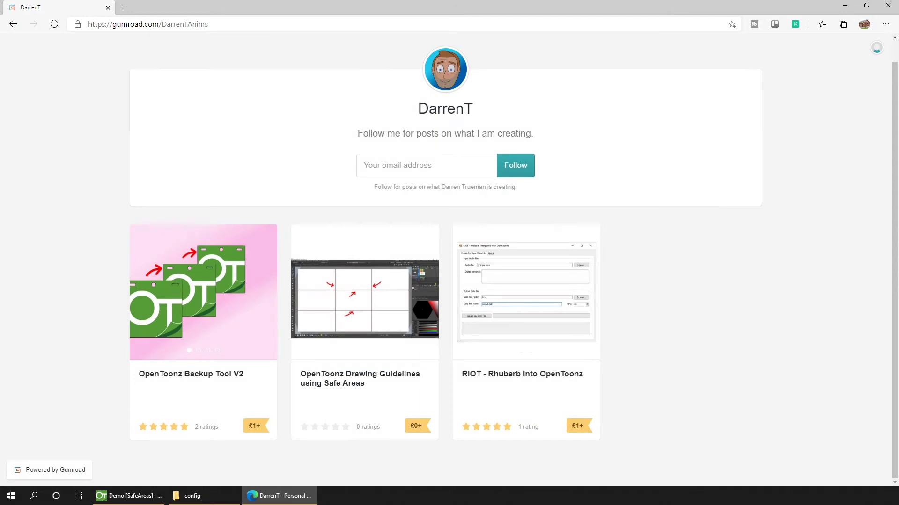
Open OpenToonz Drawing Guidelines using Safe Areas and enter 0 as the price.
{"action": "left_click", "coordinate": [381, 274]}
{"action": "scroll", "coordinate": [383, 276], "scroll_direction": "down", "scroll_amount": 5}
{"action": "left_click", "coordinate": [608, 311]}
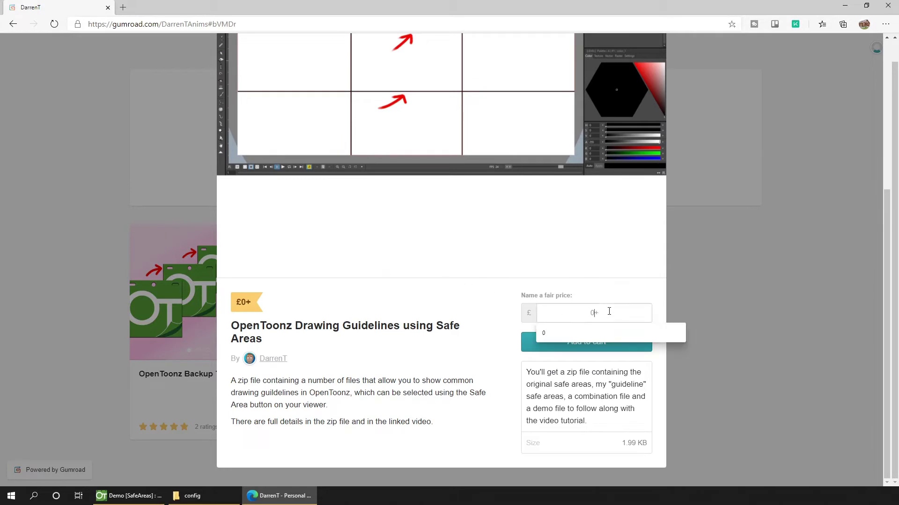
{"action": "type", "text": "0"}
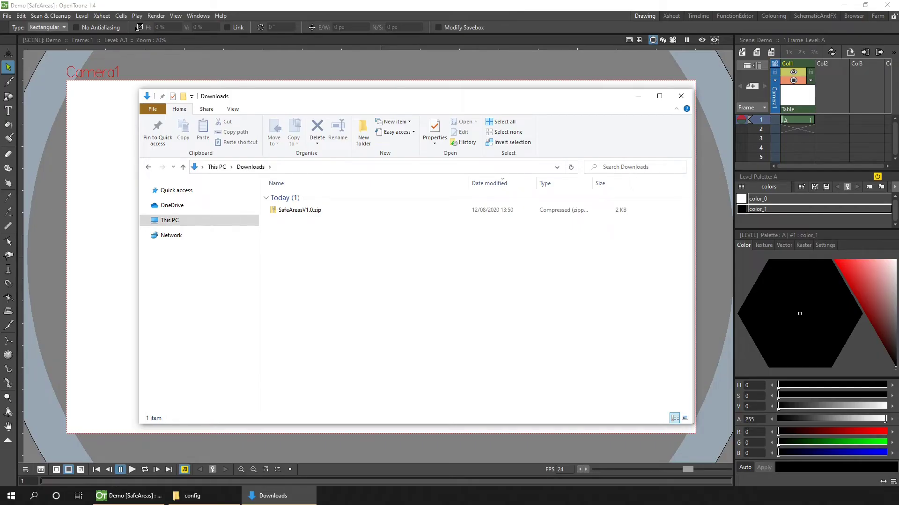
Extract SafeAreasV1.0.zip with Extract All and open the resulting SafeAreasV1.0 folder.
{"action": "left_click", "coordinate": [304, 210]}
{"action": "right_click", "coordinate": [303, 210]}
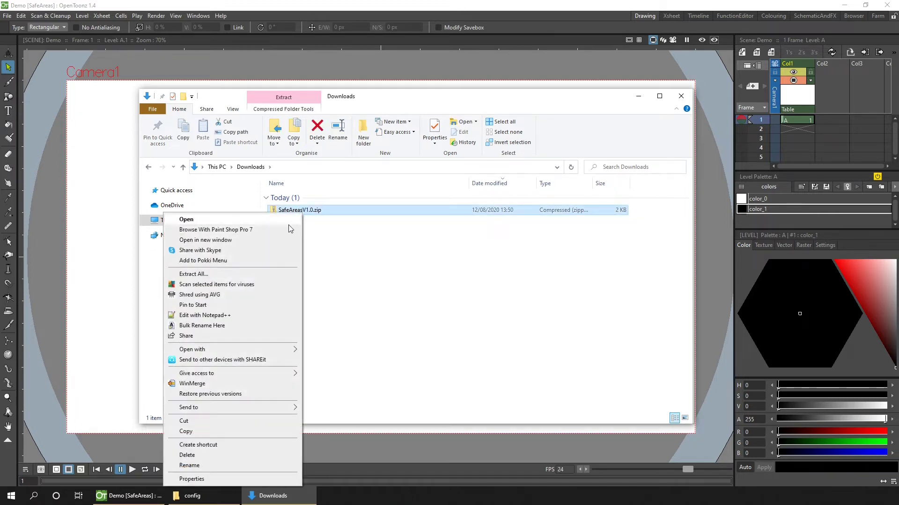
{"action": "left_click", "coordinate": [230, 275]}
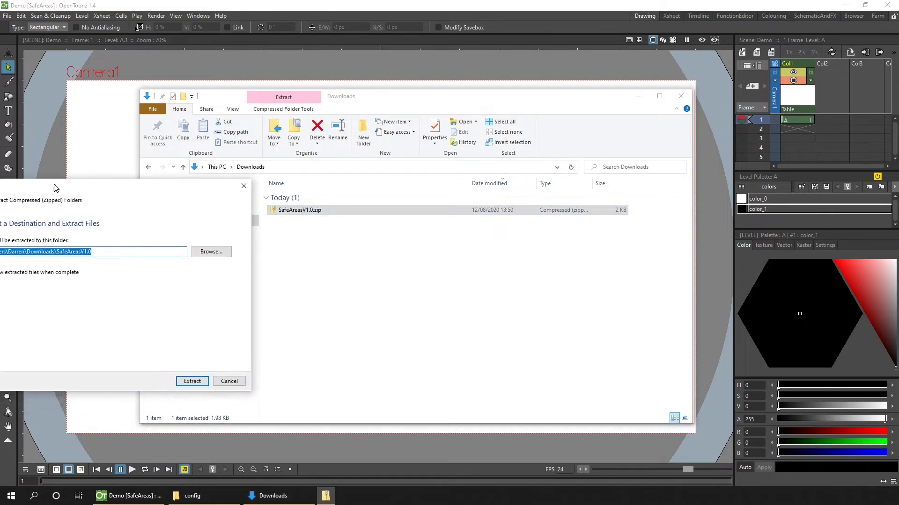
{"action": "left_click", "coordinate": [467, 342]}
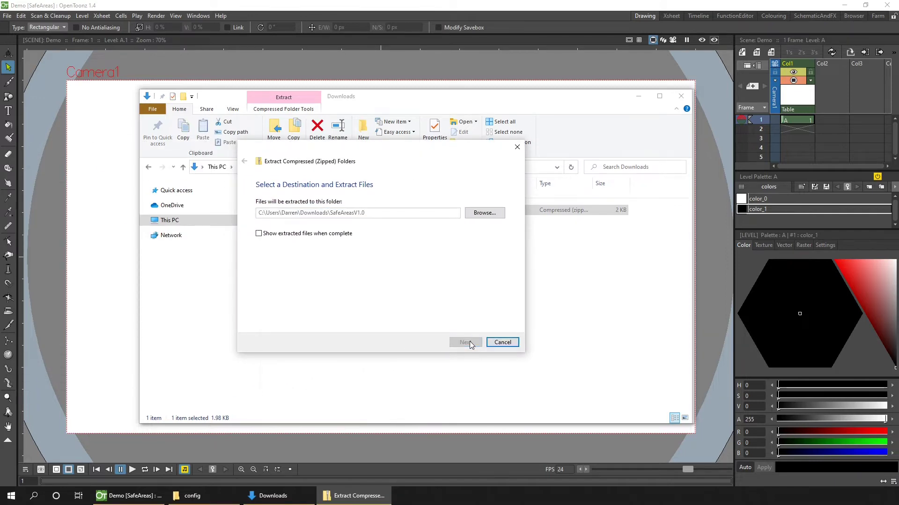
{"action": "double_click", "coordinate": [288, 220]}
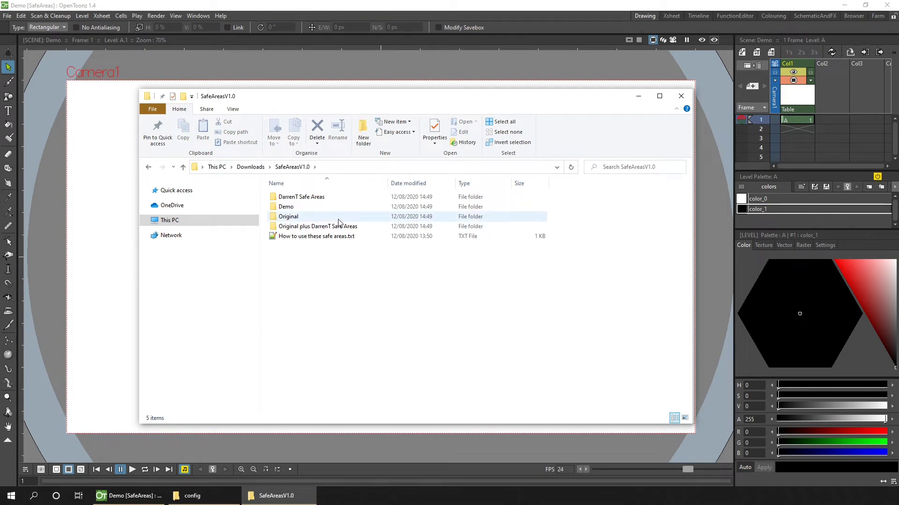
{"action": "double_click", "coordinate": [300, 218]}
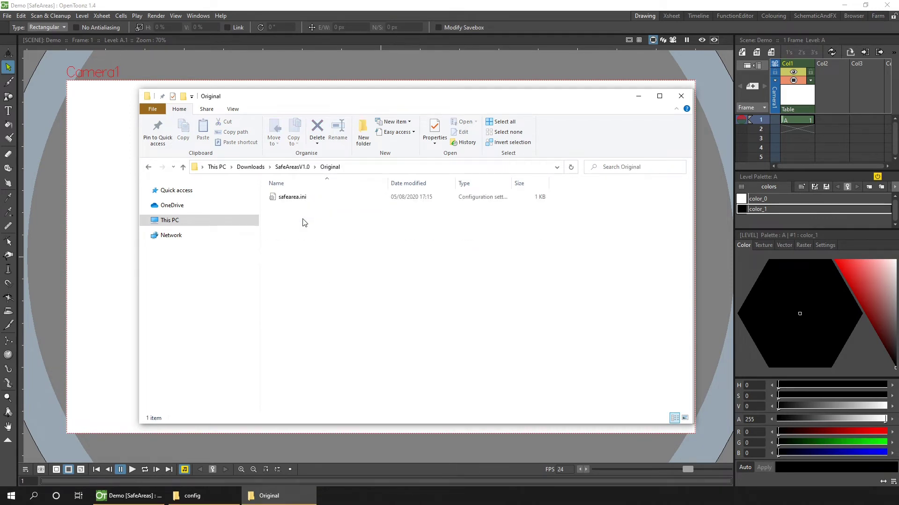
{"action": "double_click", "coordinate": [297, 198]}
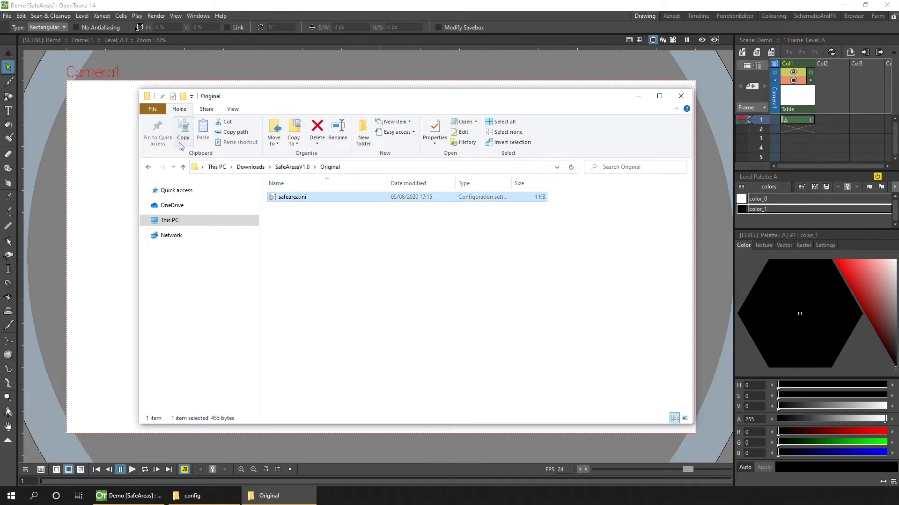
{"action": "left_click", "coordinate": [183, 167]}
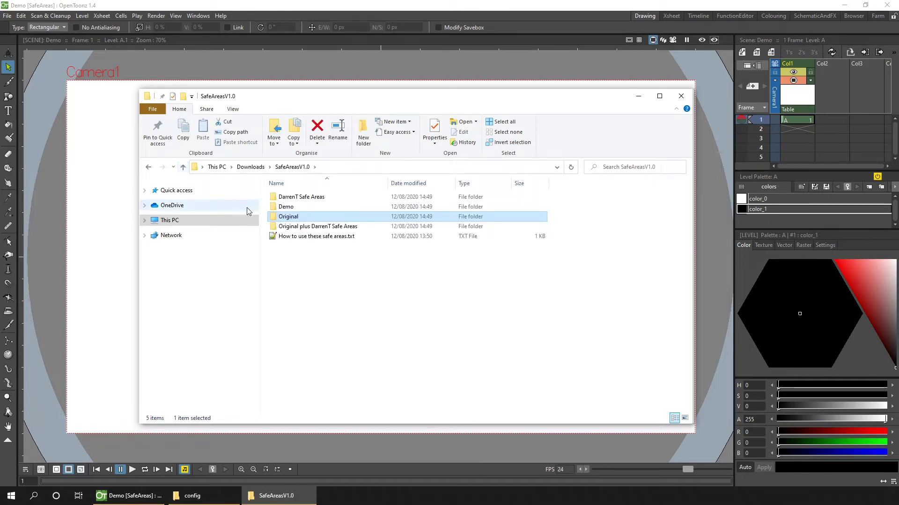
{"action": "double_click", "coordinate": [313, 199]}
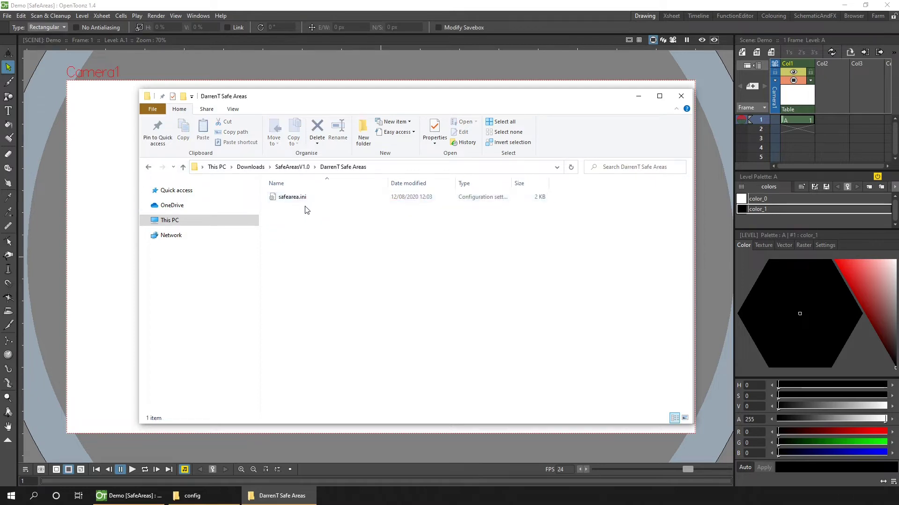
{"action": "left_click", "coordinate": [300, 200]}
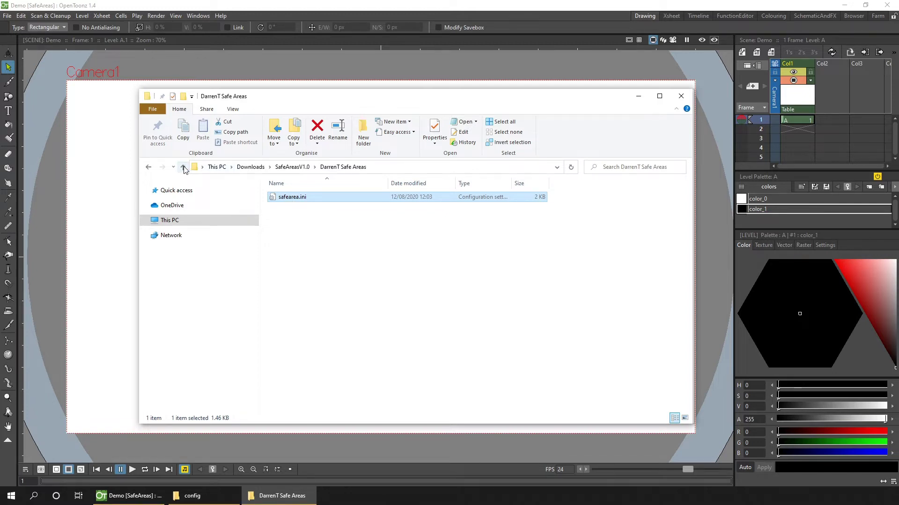
{"action": "left_click", "coordinate": [183, 168]}
{"action": "left_click", "coordinate": [289, 229]}
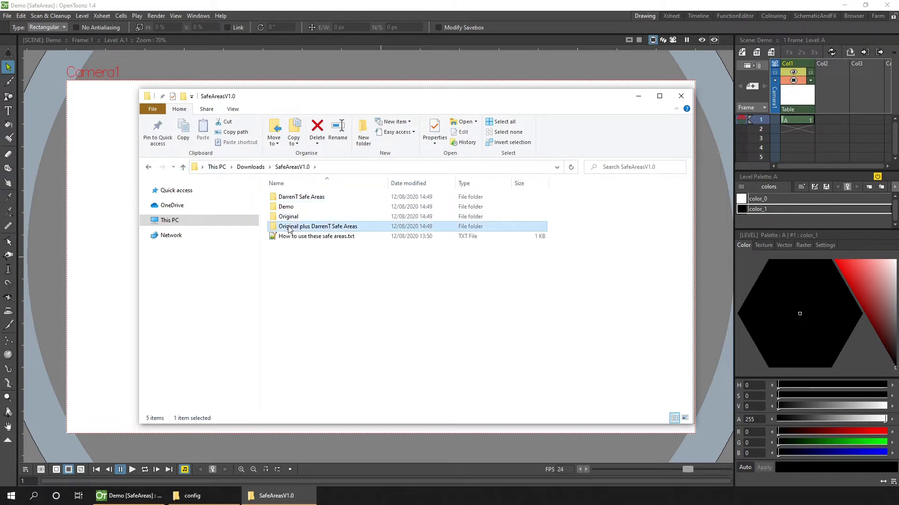
{"action": "double_click", "coordinate": [289, 229]}
{"action": "left_click", "coordinate": [288, 198]}
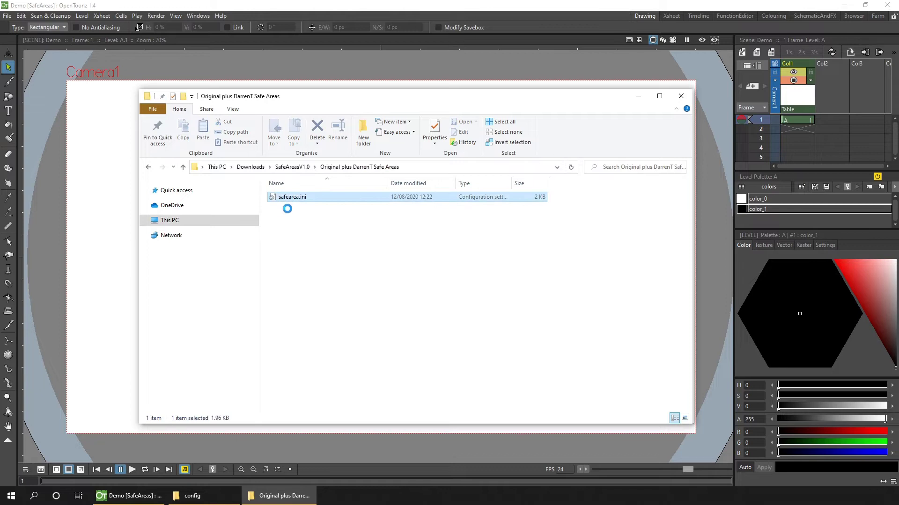
{"action": "left_click", "coordinate": [183, 167]}
{"action": "double_click", "coordinate": [291, 206]}
{"action": "left_click", "coordinate": [294, 199]}
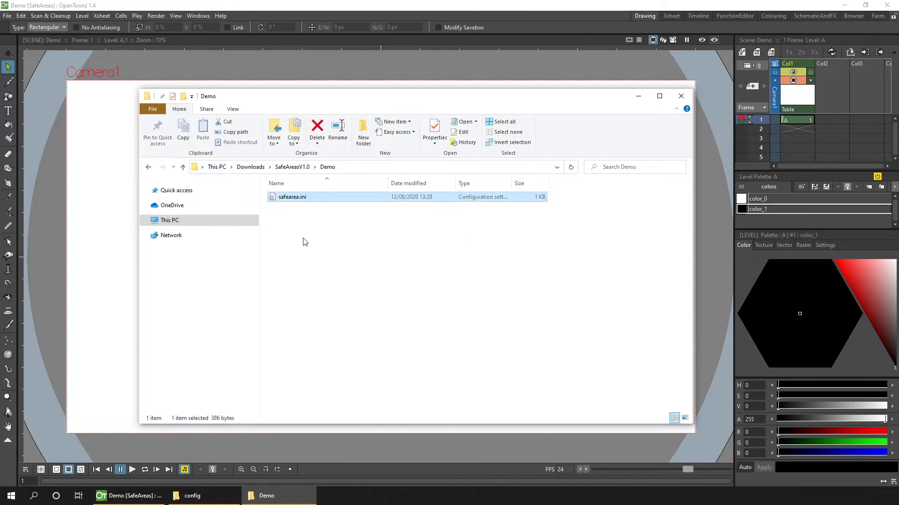
{"action": "left_click", "coordinate": [292, 167]}
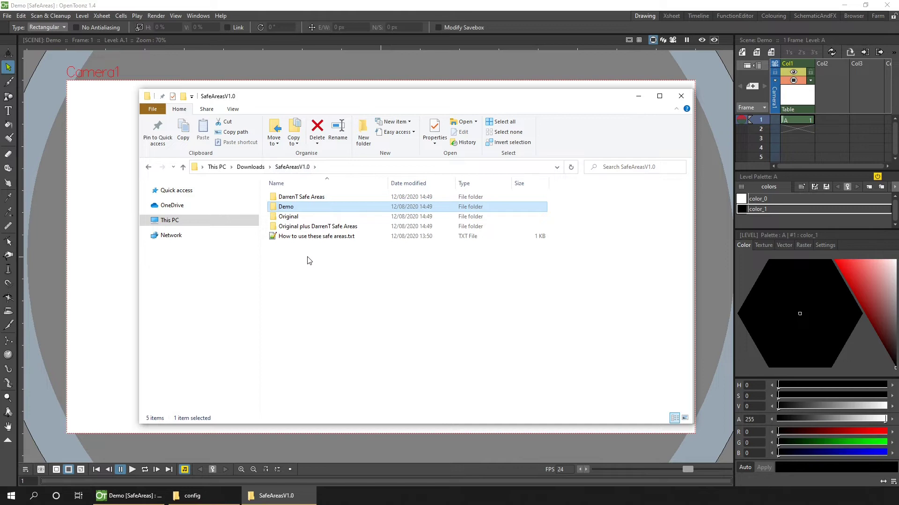
Place DarrenT Safe Areas beside config and copy its safearea.ini over the existing file.
{"action": "double_click", "coordinate": [304, 197]}
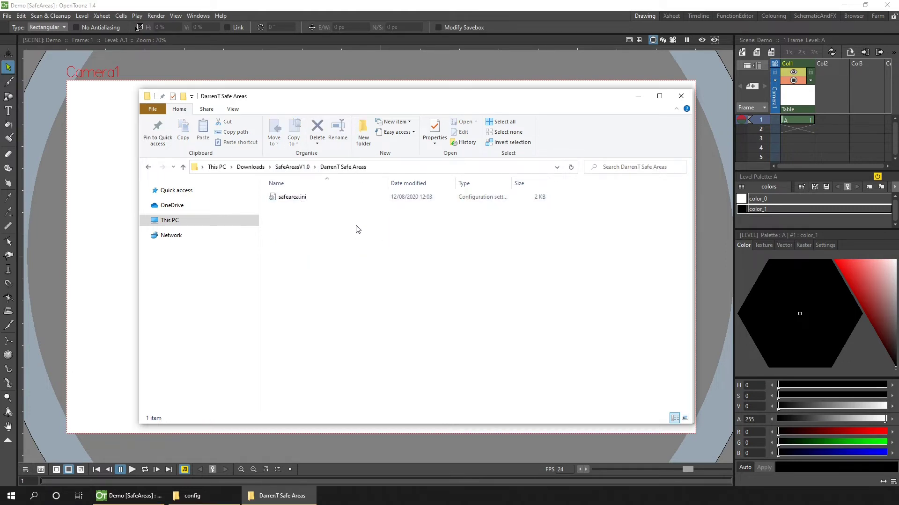
{"action": "left_click_drag", "start_coordinate": [344, 100], "coordinate": [528, 121]}
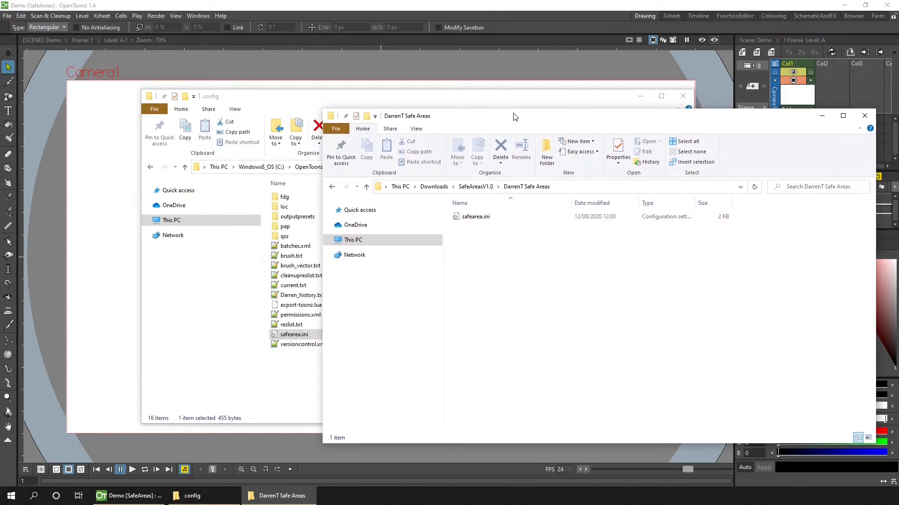
{"action": "left_click_drag", "start_coordinate": [431, 99], "coordinate": [333, 78]}
{"action": "left_click", "coordinate": [676, 234]}
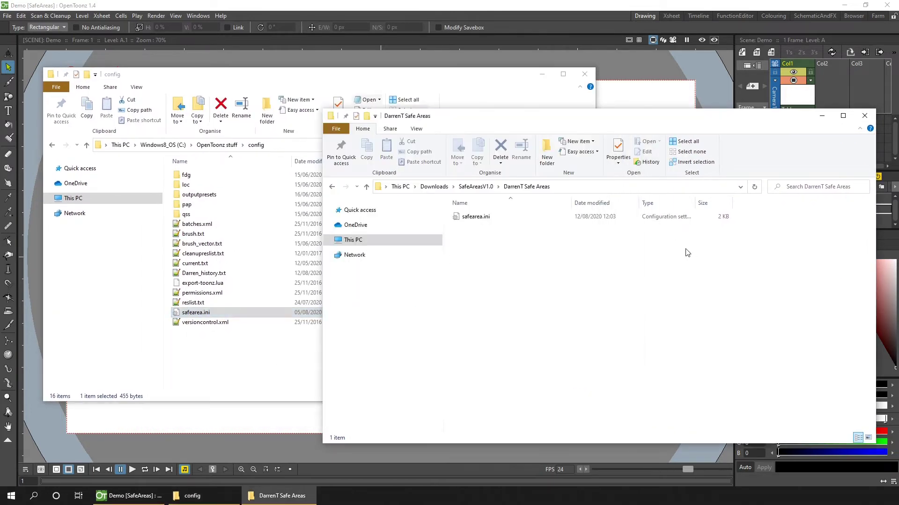
{"action": "left_click_drag", "start_coordinate": [468, 219], "coordinate": [256, 372]}
{"action": "left_click", "coordinate": [273, 379]}
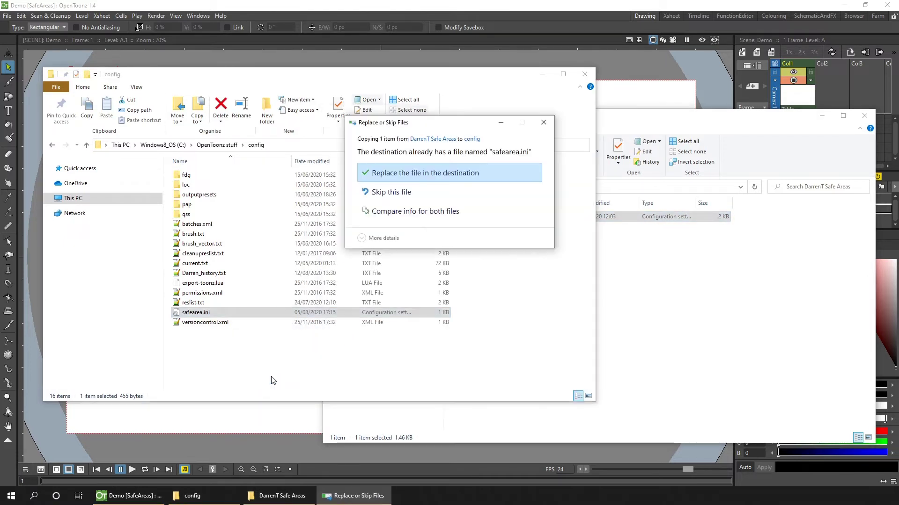
{"action": "left_click", "coordinate": [470, 173]}
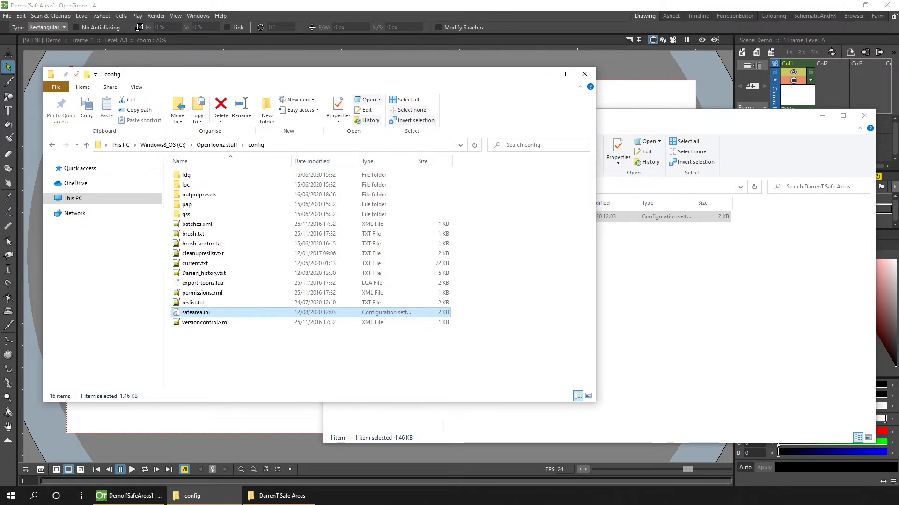
Return to OpenToonz and turn on the field guide overlay over Camera1.
{"action": "left_click", "coordinate": [538, 26]}
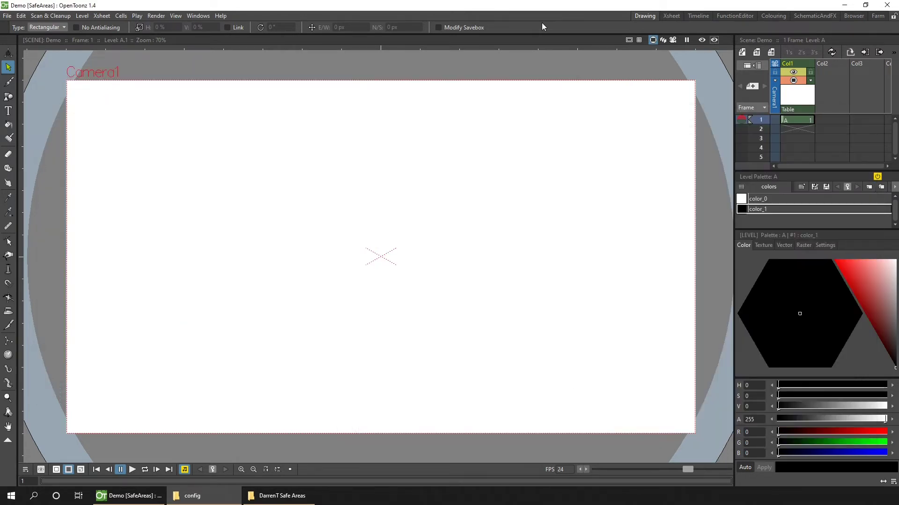
{"action": "left_click", "coordinate": [628, 40]}
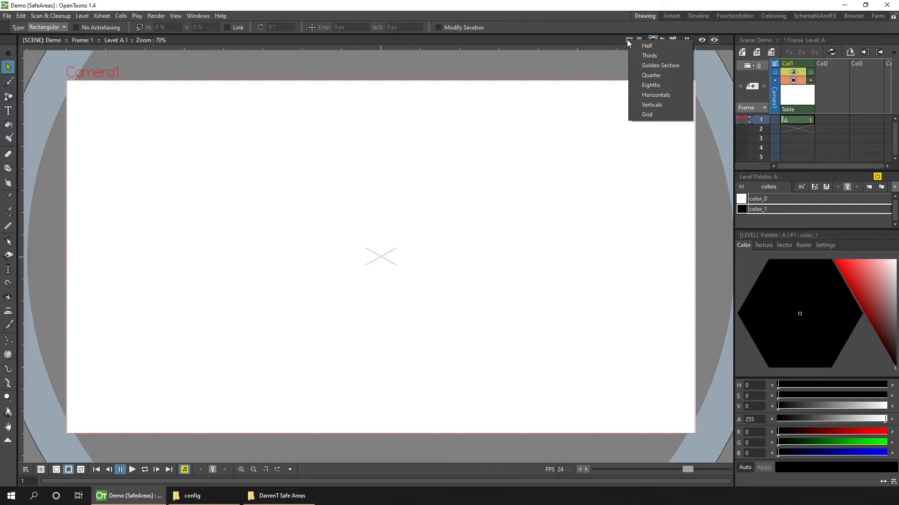
{"action": "left_click", "coordinate": [669, 46]}
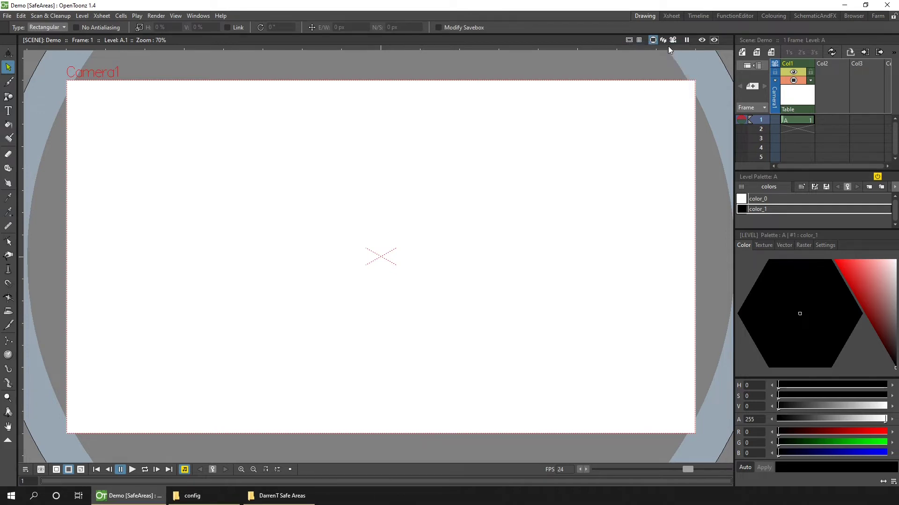
{"action": "left_click", "coordinate": [627, 40]}
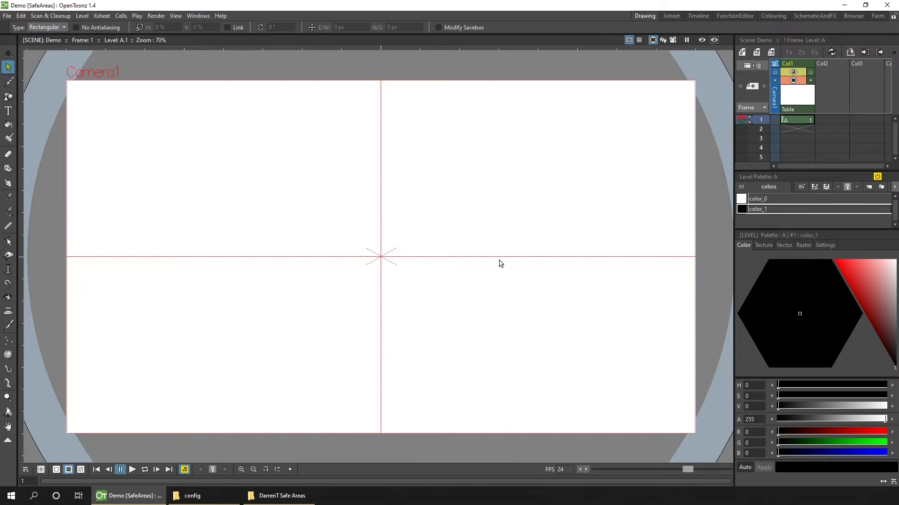
Switch the field guide to Thirds, then to Golden Section.
{"action": "right_click", "coordinate": [628, 41]}
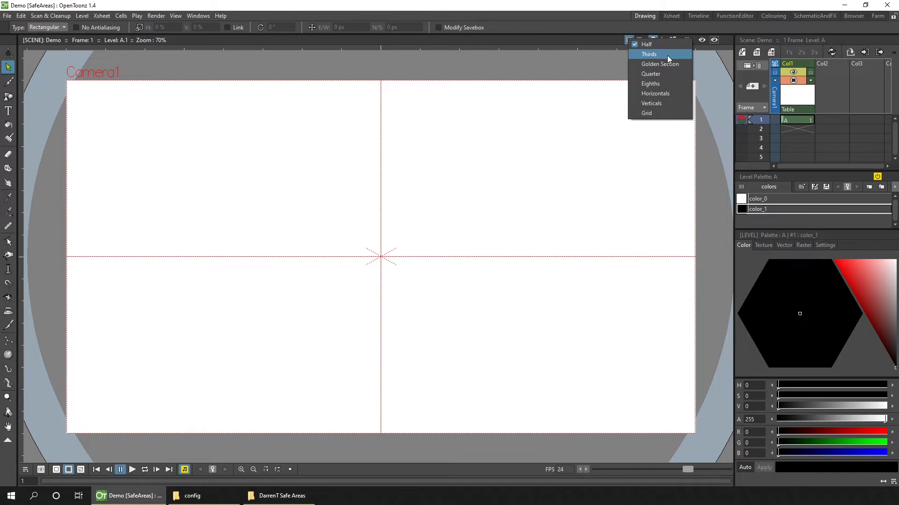
{"action": "left_click", "coordinate": [666, 55]}
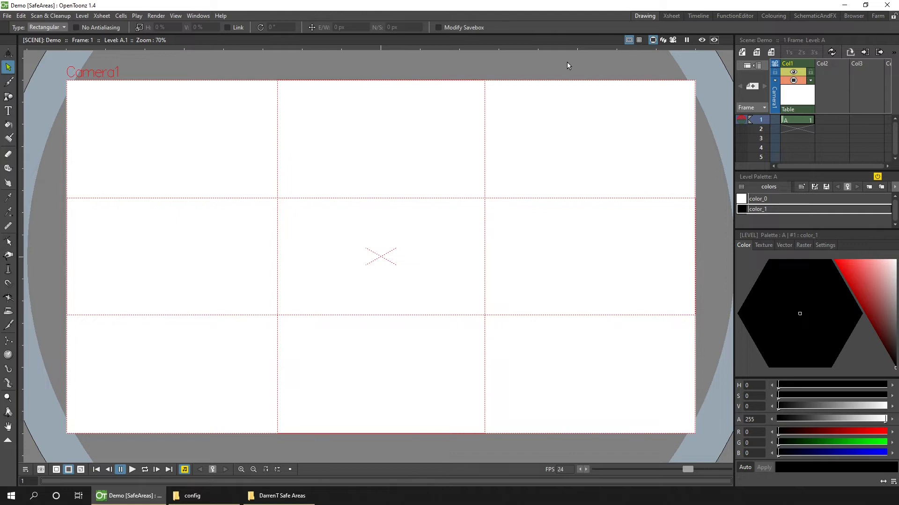
{"action": "right_click", "coordinate": [630, 41]}
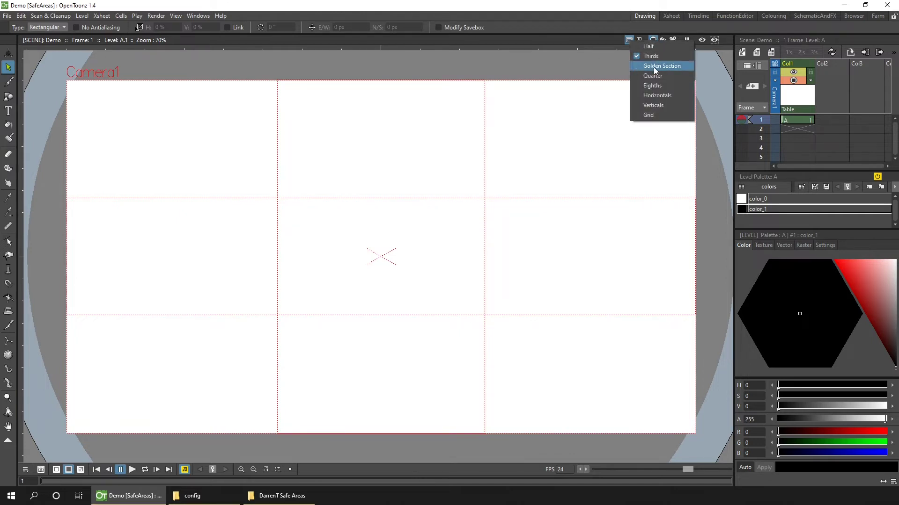
{"action": "left_click", "coordinate": [671, 66]}
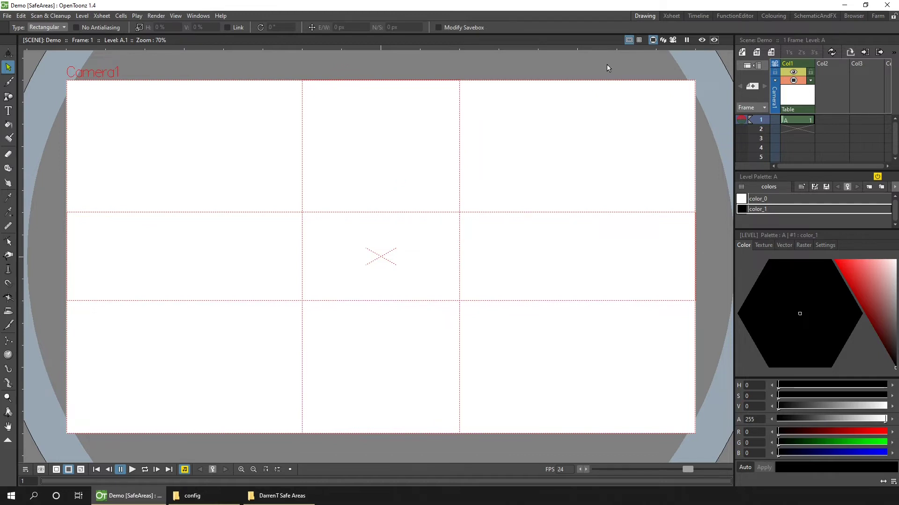
{"action": "right_click", "coordinate": [629, 41]}
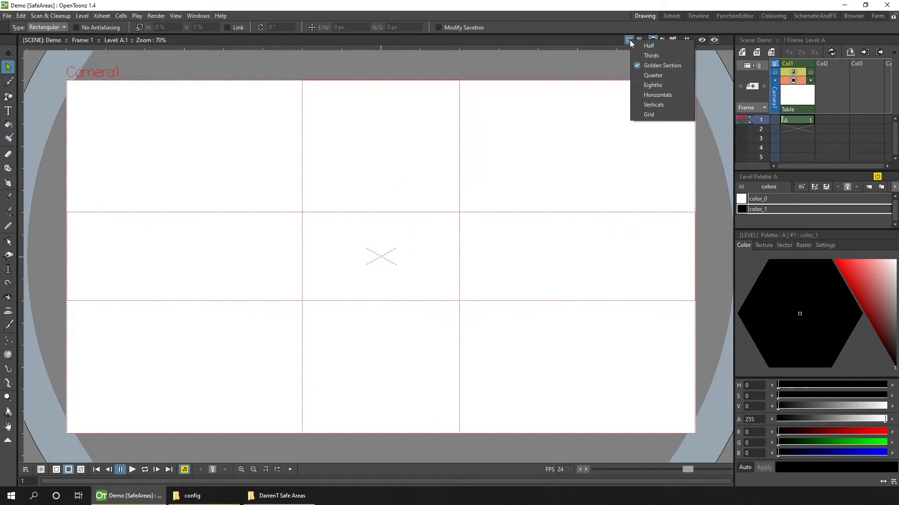
{"action": "left_click", "coordinate": [653, 75]}
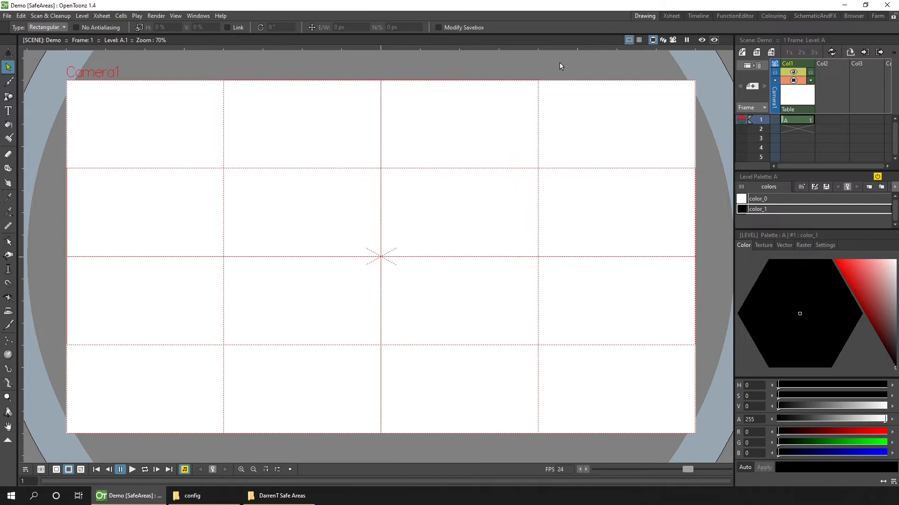
{"action": "right_click", "coordinate": [629, 41]}
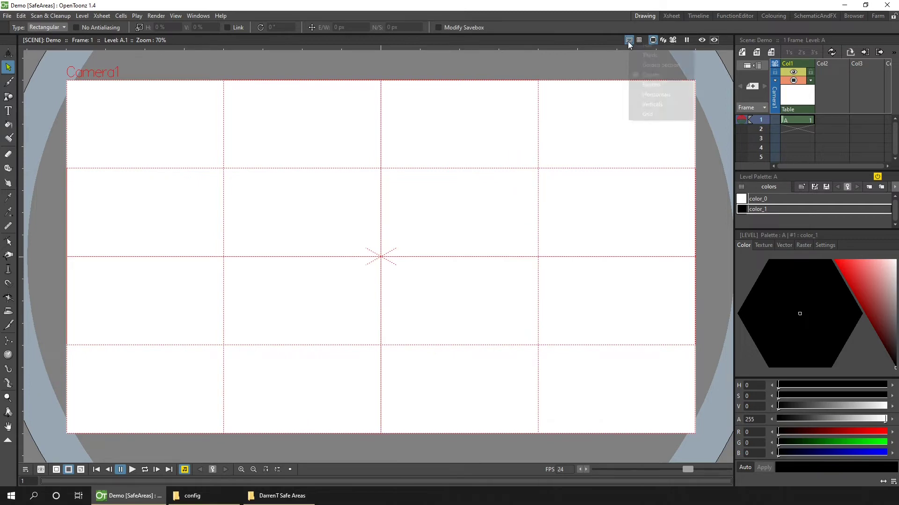
{"action": "left_click", "coordinate": [644, 84]}
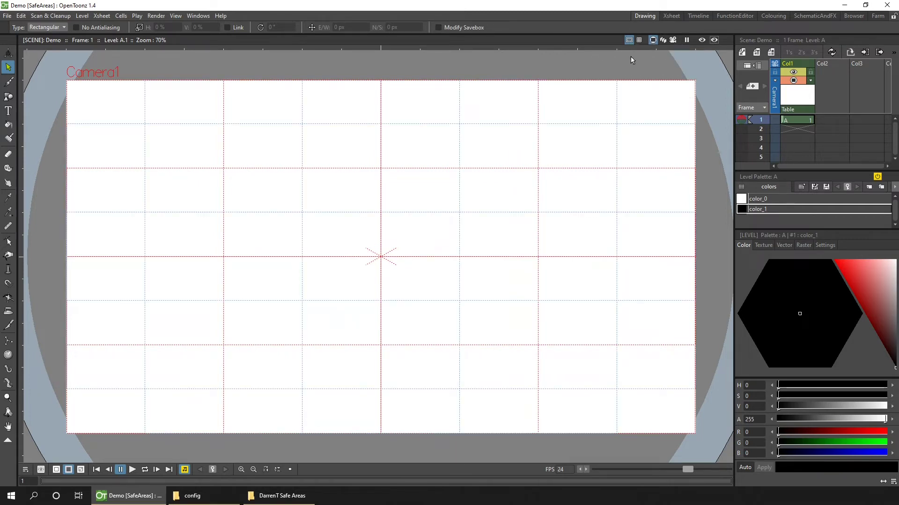
{"action": "right_click", "coordinate": [629, 41]}
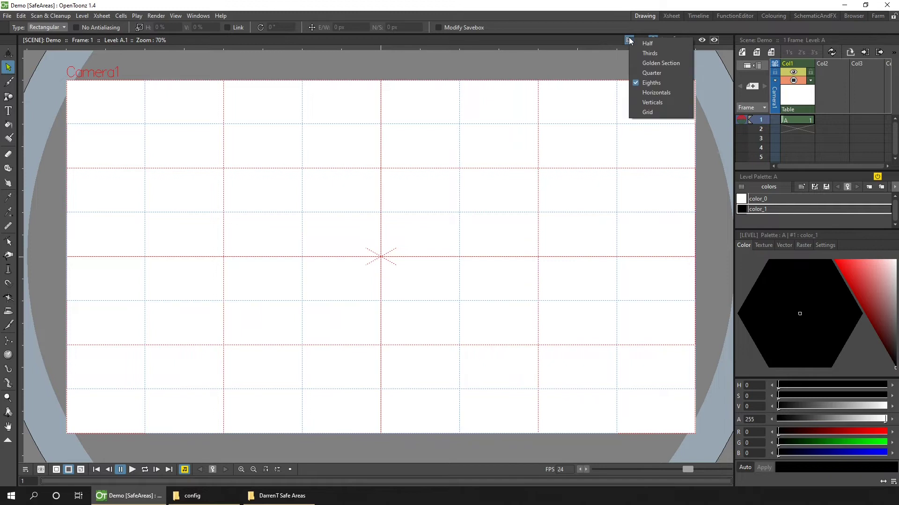
{"action": "left_click", "coordinate": [672, 92]}
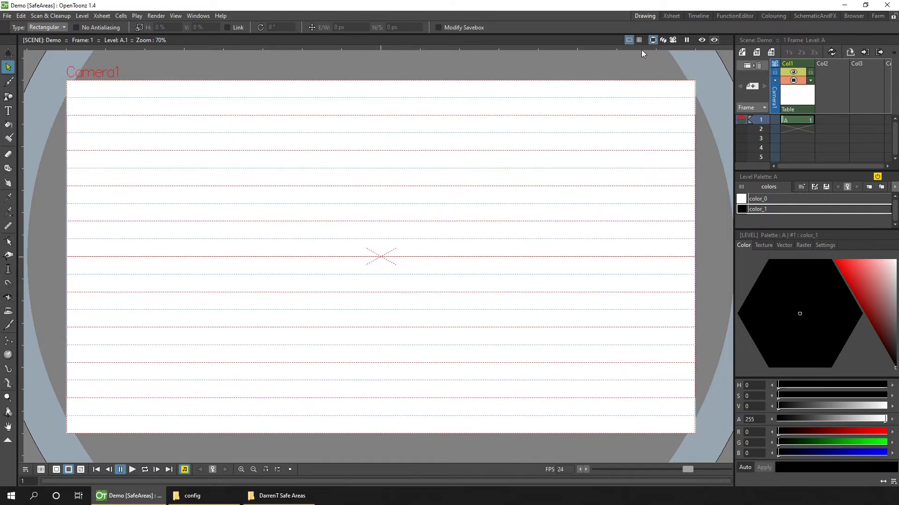
{"action": "right_click", "coordinate": [629, 41]}
{"action": "left_click", "coordinate": [649, 108]}
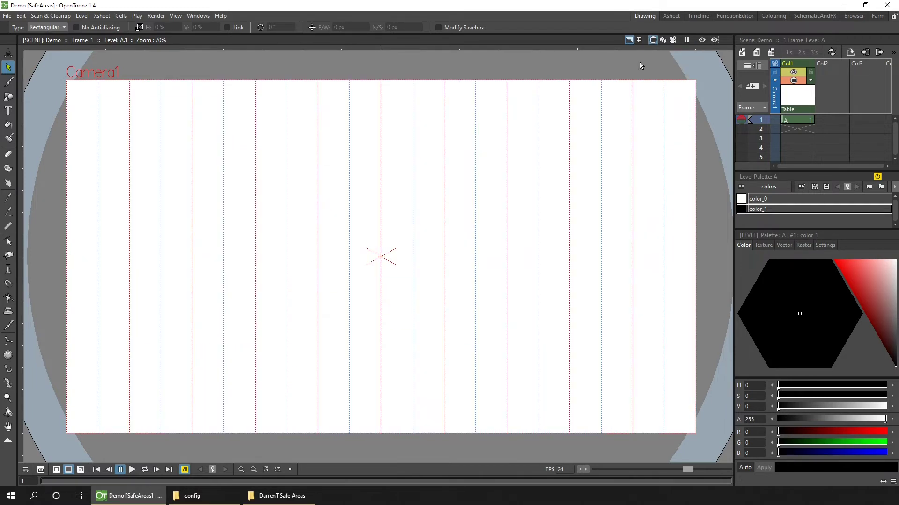
{"action": "right_click", "coordinate": [630, 41]}
{"action": "left_click", "coordinate": [645, 113]}
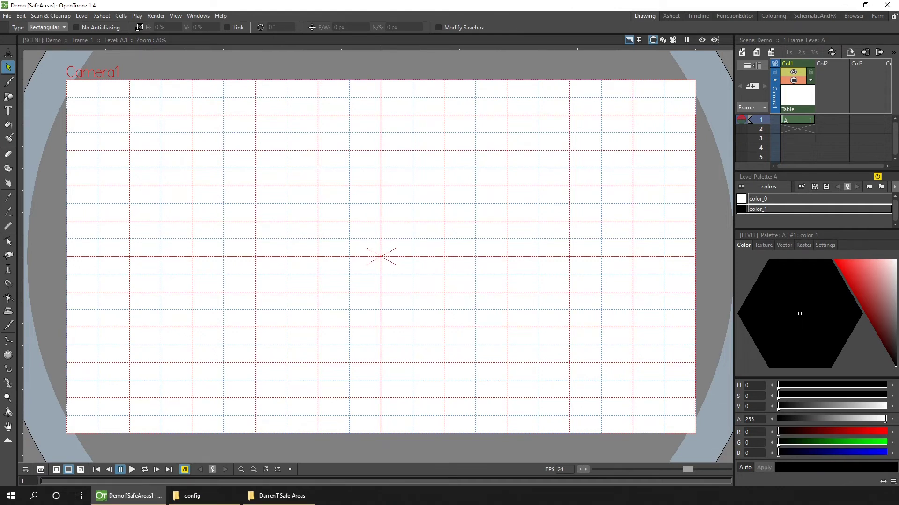
Duplicate safearea.ini inside the config folder as a backup copy.
{"action": "left_click", "coordinate": [234, 495]}
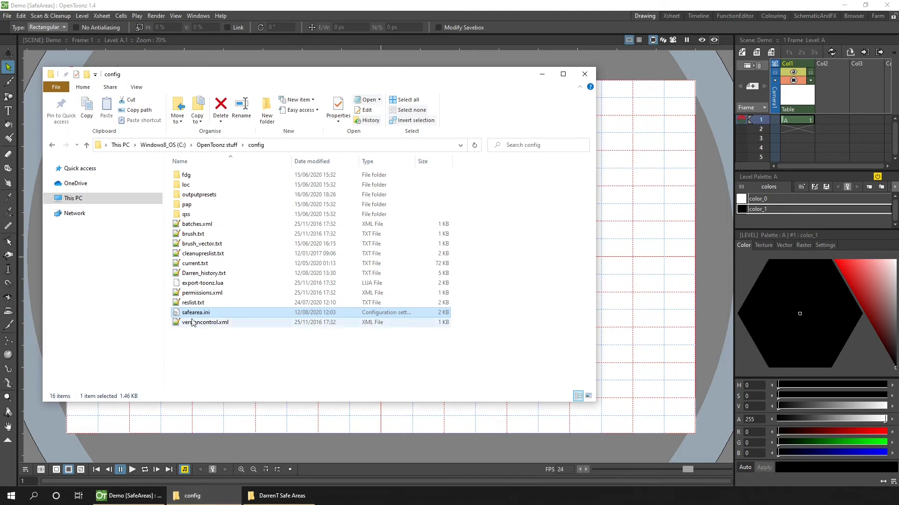
{"action": "left_click_drag", "start_coordinate": [193, 316], "coordinate": [213, 354]}
{"action": "left_click", "coordinate": [241, 356]}
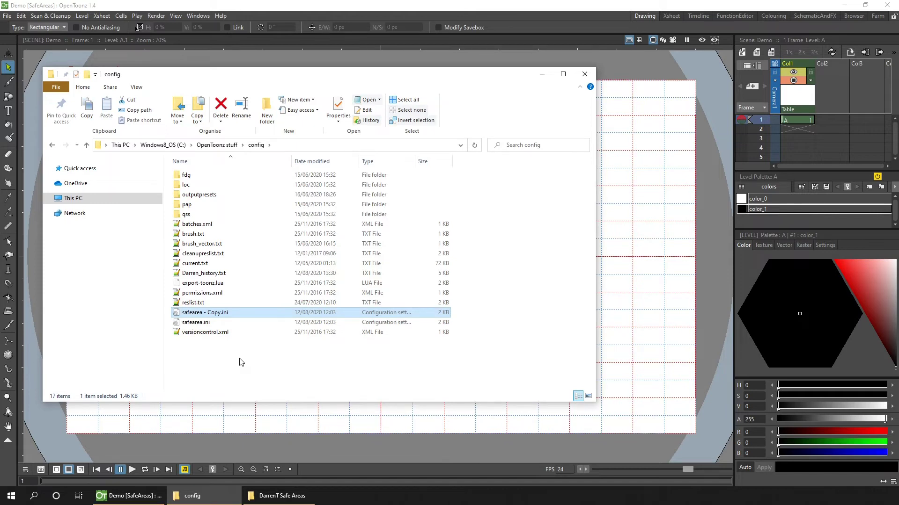
{"action": "left_click", "coordinate": [209, 322]}
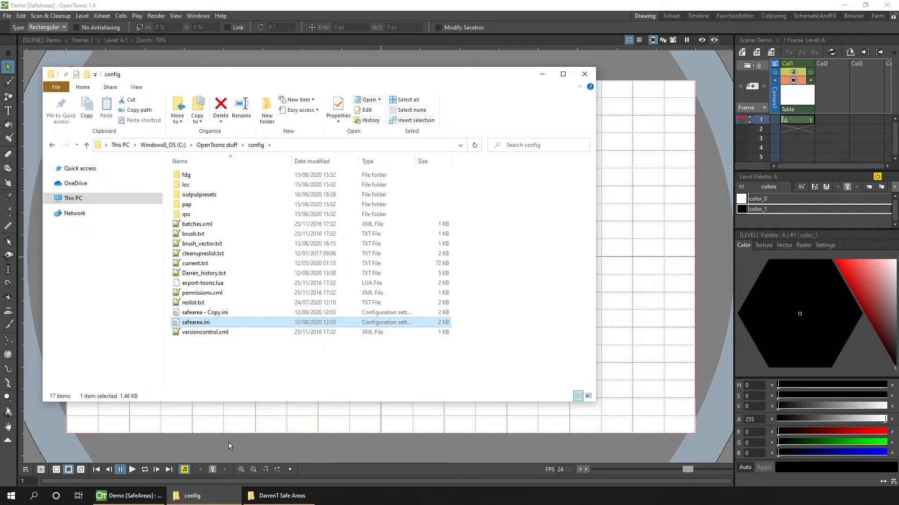
Copy the Demo folder's safearea.ini into config, replacing the existing file.
{"action": "left_click", "coordinate": [276, 496]}
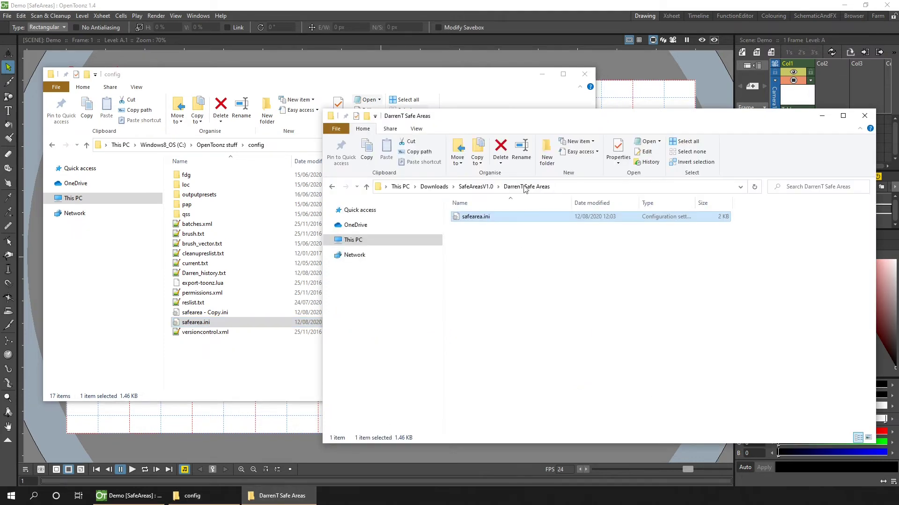
{"action": "left_click", "coordinate": [480, 187]}
{"action": "double_click", "coordinate": [475, 227]}
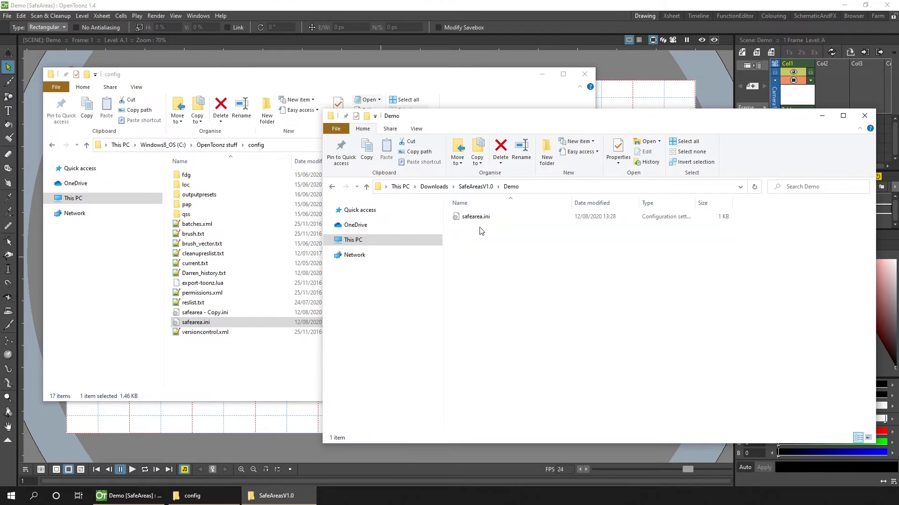
{"action": "left_click", "coordinate": [481, 217]}
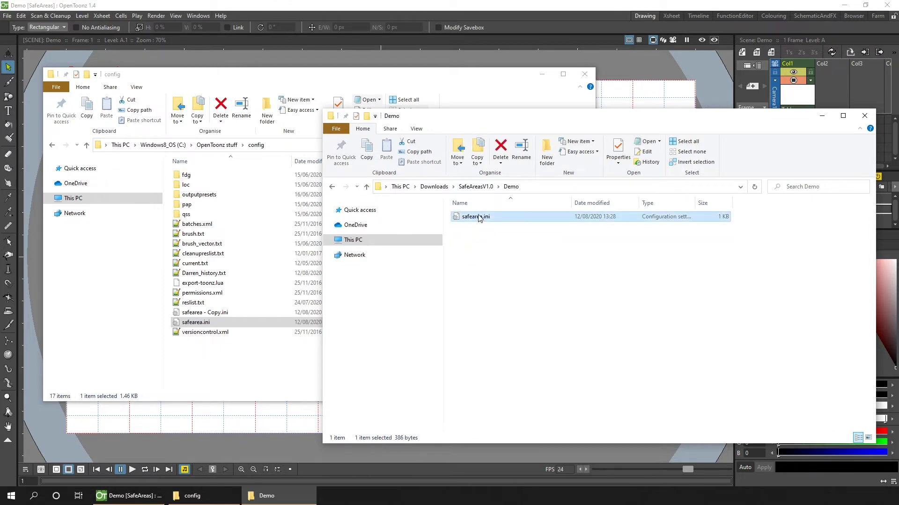
{"action": "left_click_drag", "start_coordinate": [481, 224], "coordinate": [257, 370]}
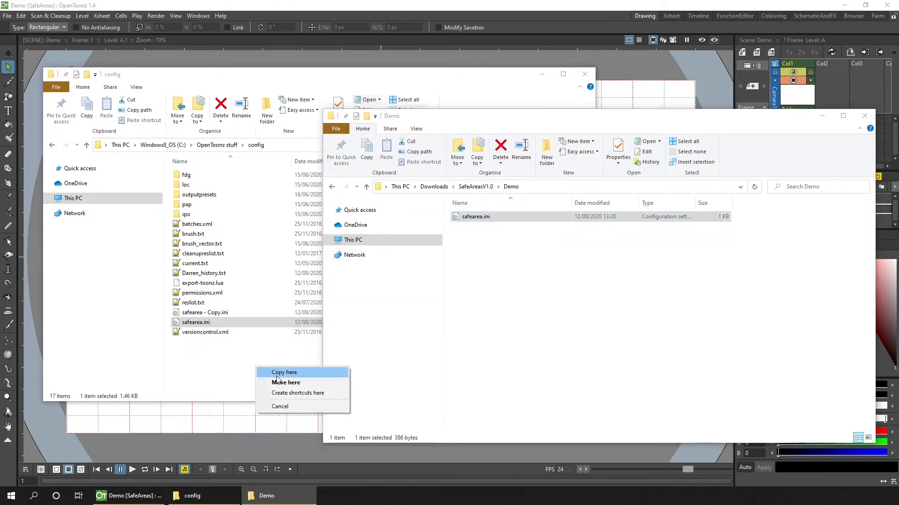
{"action": "left_click", "coordinate": [277, 375]}
{"action": "left_click", "coordinate": [453, 173]}
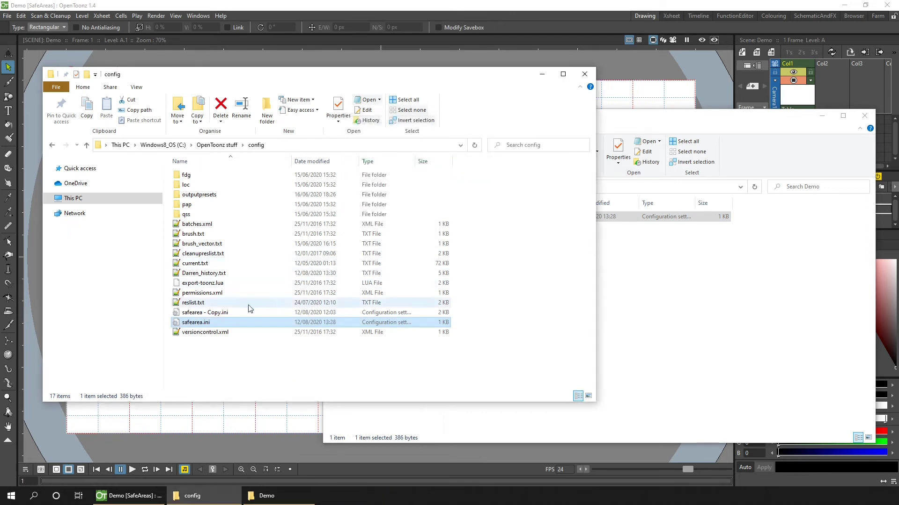
Open the new safearea.ini for editing in Notepad.
{"action": "right_click", "coordinate": [202, 321]}
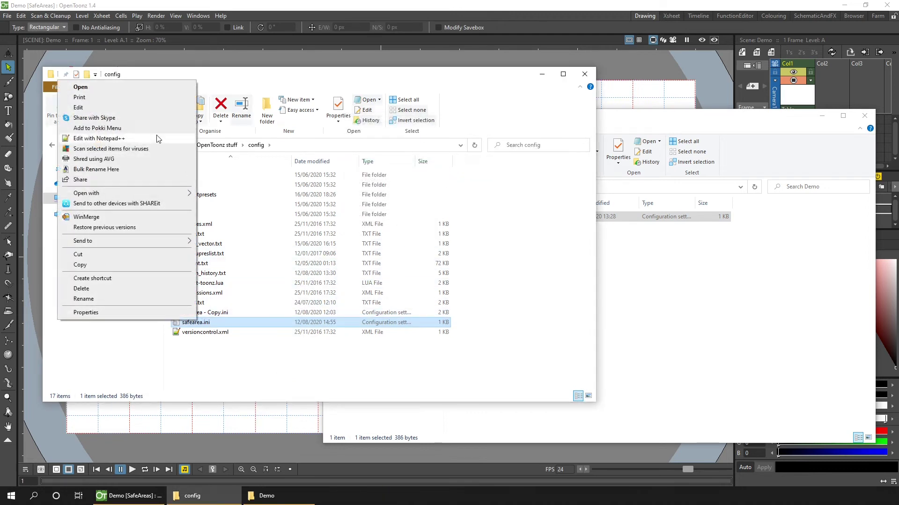
{"action": "left_click", "coordinate": [147, 110]}
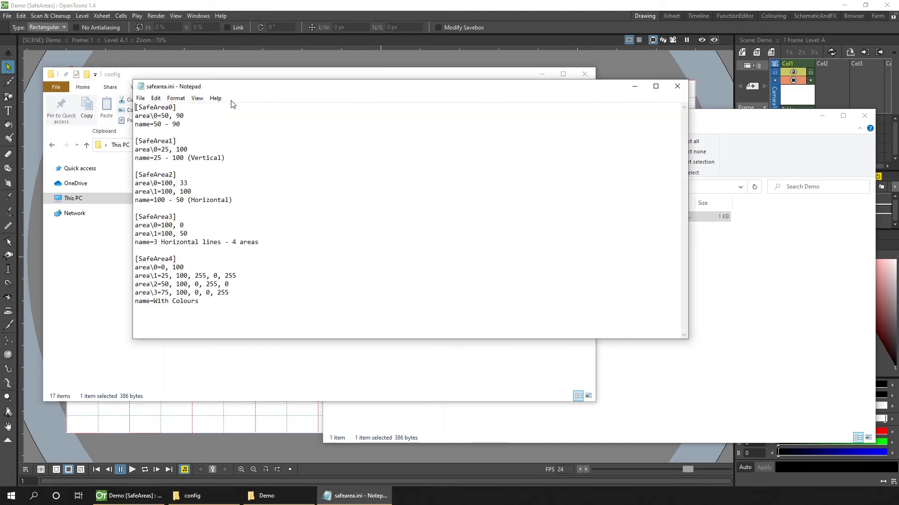
{"action": "left_click_drag", "start_coordinate": [271, 86], "coordinate": [278, 55]}
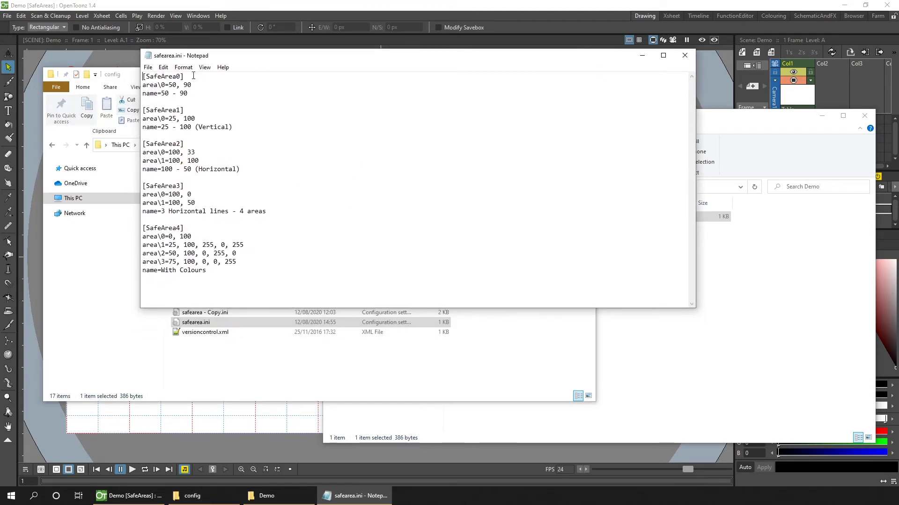
Highlight the [SafeArea0]-[SafeArea2] headers, their area lines and name lines.
{"action": "left_click_drag", "start_coordinate": [194, 75], "coordinate": [142, 77]}
{"action": "left_click_drag", "start_coordinate": [201, 109], "coordinate": [143, 110]}
{"action": "left_click_drag", "start_coordinate": [186, 144], "coordinate": [142, 144]}
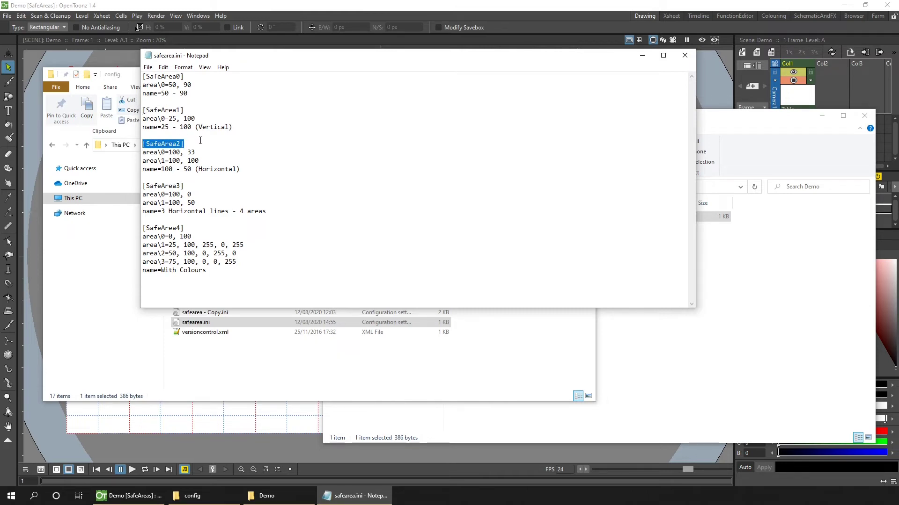
{"action": "left_click_drag", "start_coordinate": [176, 76], "coordinate": [141, 86]}
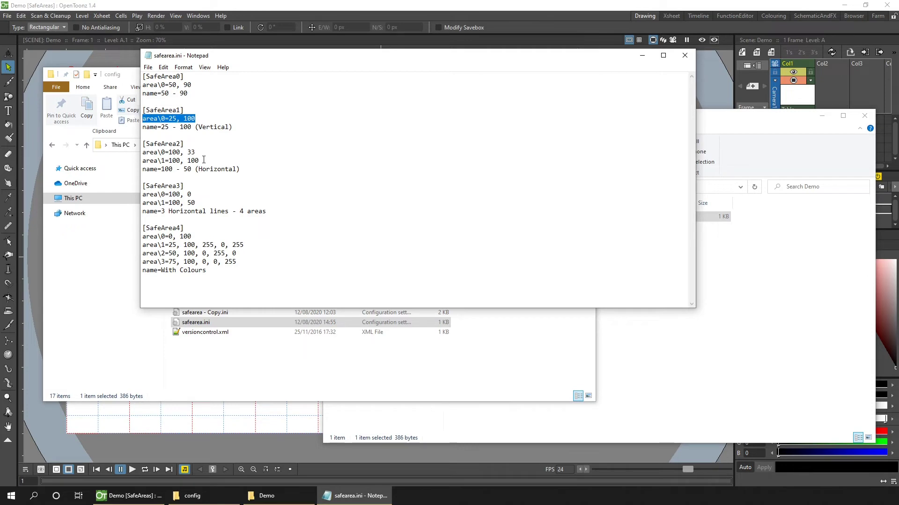
{"action": "left_click_drag", "start_coordinate": [201, 161], "coordinate": [138, 152]}
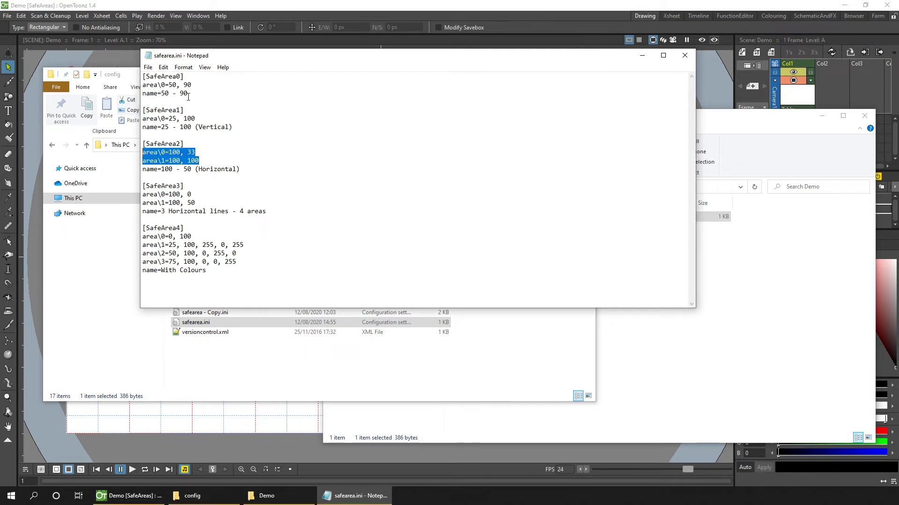
{"action": "left_click_drag", "start_coordinate": [189, 94], "coordinate": [138, 96]}
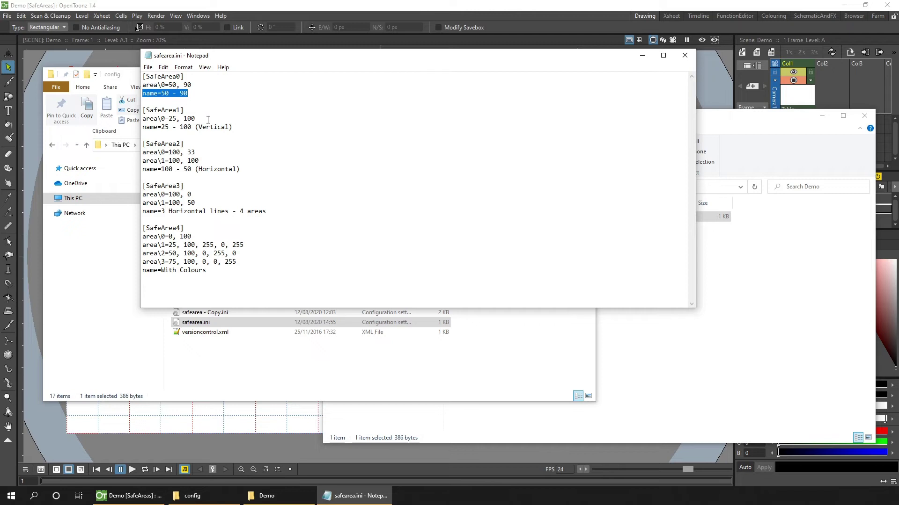
{"action": "left_click_drag", "start_coordinate": [233, 126], "coordinate": [137, 130]}
{"action": "left_click_drag", "start_coordinate": [246, 167], "coordinate": [159, 170]}
{"action": "left_click", "coordinate": [184, 76]}
Display the 50 - 90 safe-area preset in the OpenToonz viewer.
{"action": "left_click_drag", "start_coordinate": [188, 93], "coordinate": [159, 93]}
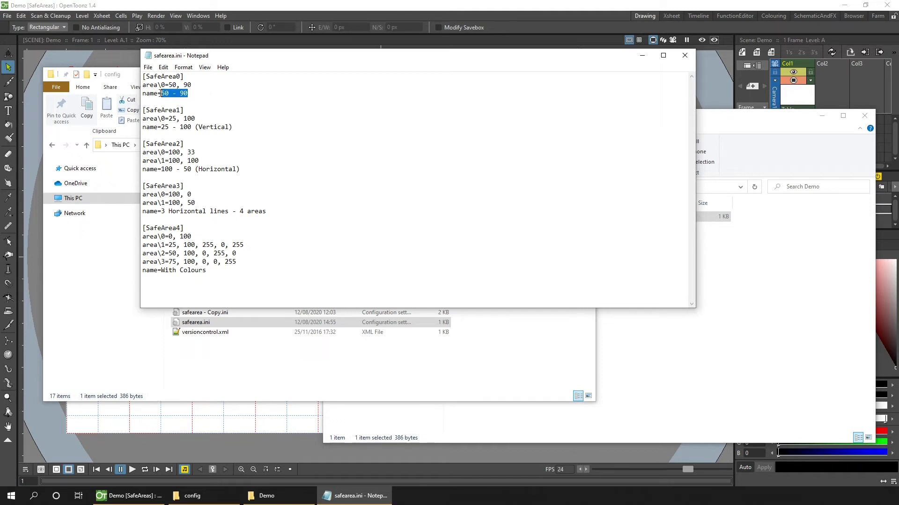
{"action": "left_click", "coordinate": [440, 10]}
{"action": "right_click", "coordinate": [628, 40]}
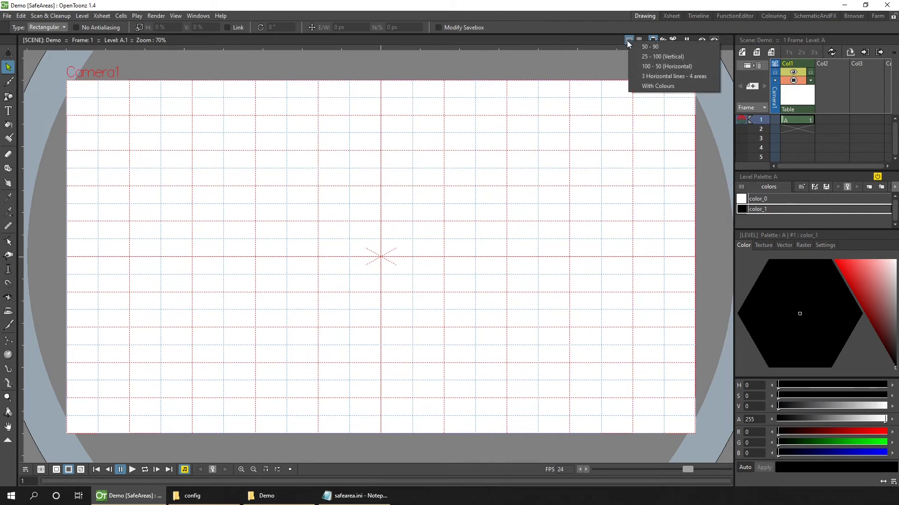
{"action": "left_click", "coordinate": [651, 45]}
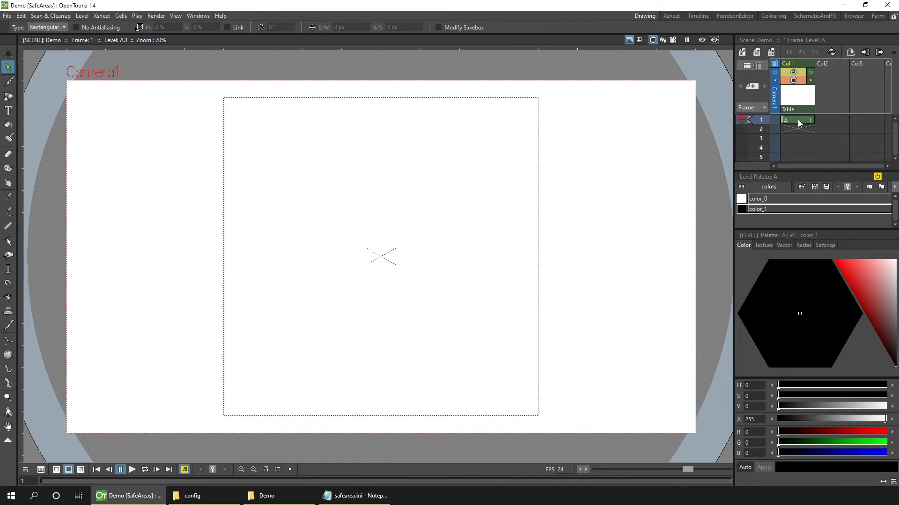
With the Brush, mark the frame centre and left edge and draw a horizontal width line.
{"action": "left_click", "coordinate": [11, 82]}
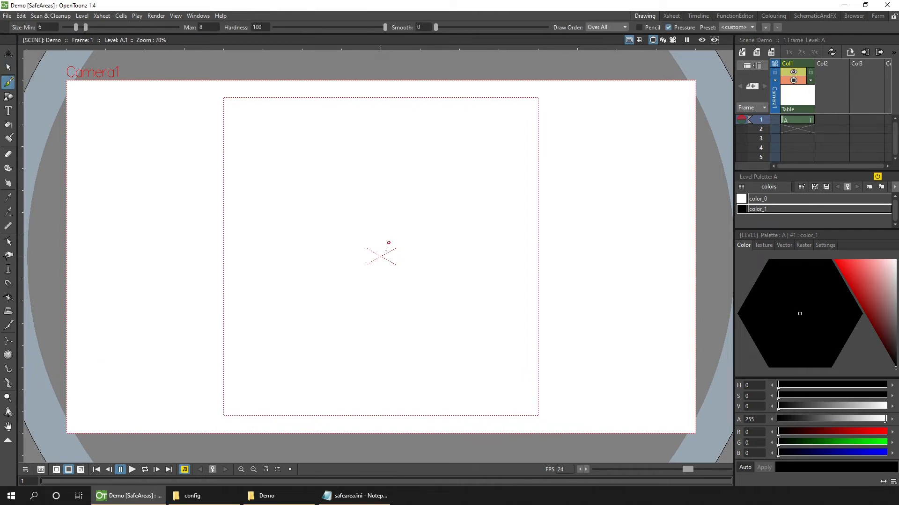
{"action": "left_click_drag", "start_coordinate": [381, 231], "coordinate": [382, 289]}
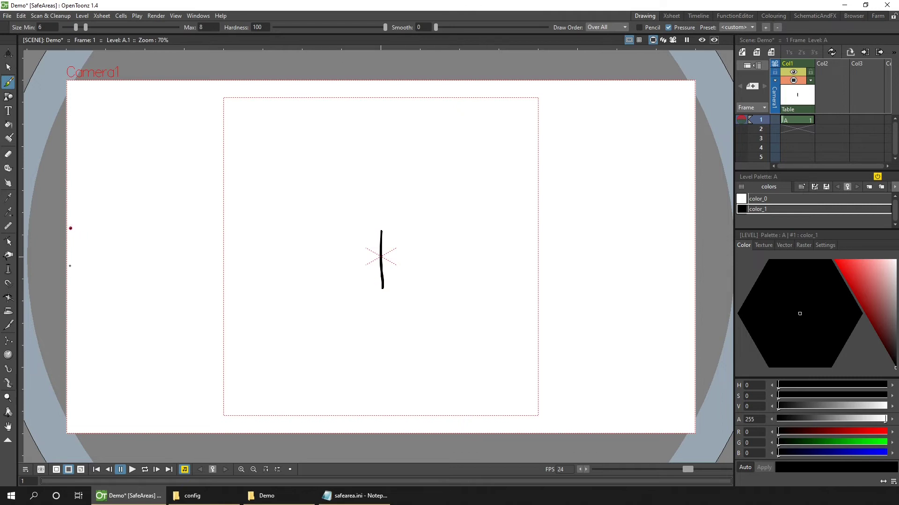
{"action": "mouse_move", "coordinate": [70, 228]}
{"action": "left_mouse_down"}
{"action": "mouse_move", "coordinate": [72, 276]}
{"action": "mouse_move", "coordinate": [155, 254]}
{"action": "mouse_move", "coordinate": [396, 258]}
{"action": "left_mouse_up"}
{"action": "left_click_drag", "start_coordinate": [221, 258], "coordinate": [233, 263]}
{"action": "left_click_drag", "start_coordinate": [396, 259], "coordinate": [477, 258]}
{"action": "left_click_drag", "start_coordinate": [531, 260], "coordinate": [549, 260]}
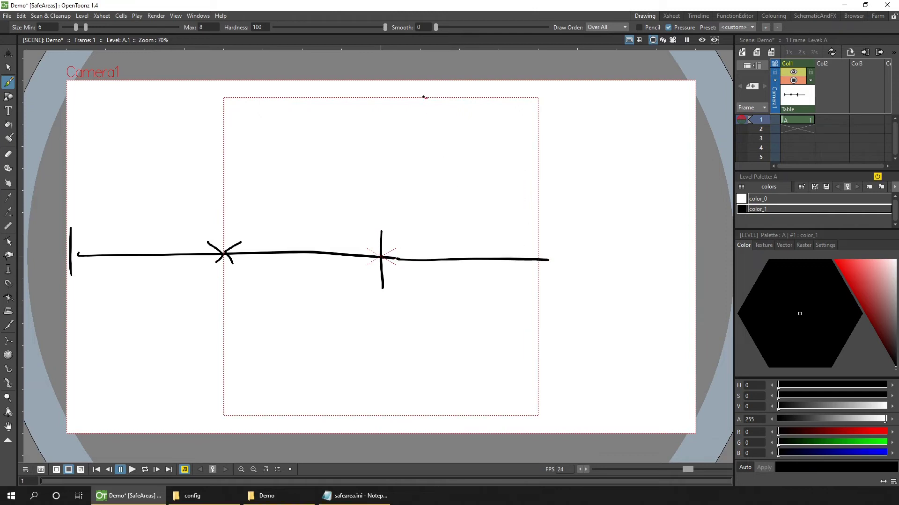
Draw a line along the safe area's top and a vertical height line with an arrowhead.
{"action": "left_click_drag", "start_coordinate": [419, 98], "coordinate": [559, 101]}
{"action": "left_click_drag", "start_coordinate": [476, 81], "coordinate": [484, 204]}
{"action": "left_click_drag", "start_coordinate": [485, 238], "coordinate": [486, 259]}
{"action": "mouse_move", "coordinate": [472, 114]}
{"action": "left_mouse_down"}
{"action": "mouse_move", "coordinate": [477, 101]}
{"action": "mouse_move", "coordinate": [488, 114]}
{"action": "left_mouse_up"}
{"action": "left_click", "coordinate": [357, 495]}
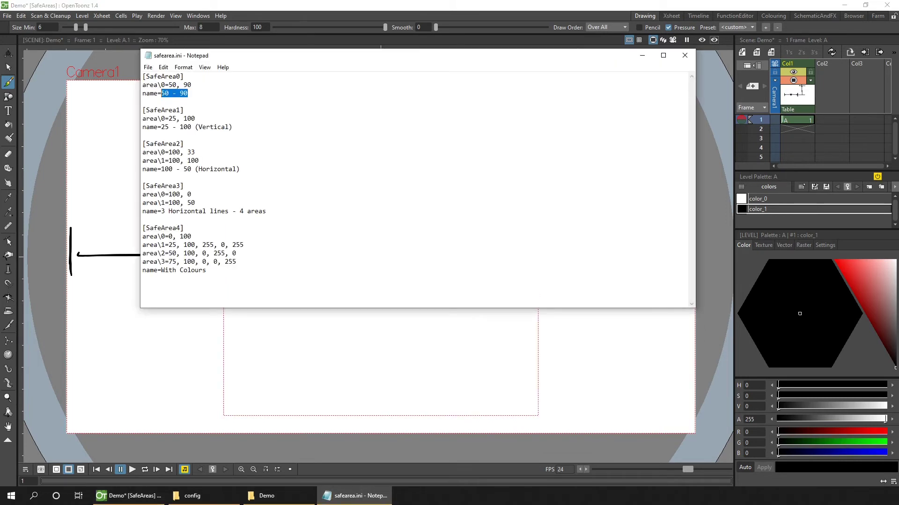
{"action": "mouse_move", "coordinate": [192, 87]}
{"action": "left_mouse_down"}
{"action": "mouse_move", "coordinate": [143, 92]}
{"action": "mouse_move", "coordinate": [191, 87]}
{"action": "left_mouse_up"}
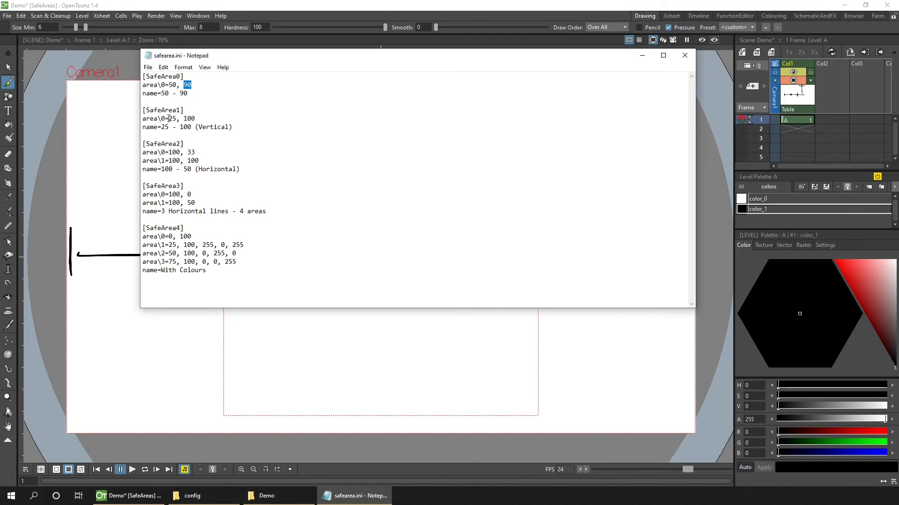
{"action": "mouse_move", "coordinate": [168, 118]}
{"action": "left_mouse_down"}
{"action": "mouse_move", "coordinate": [210, 118]}
{"action": "mouse_move", "coordinate": [185, 119]}
{"action": "left_mouse_up"}
{"action": "left_click_drag", "start_coordinate": [195, 119], "coordinate": [183, 118]}
{"action": "left_click", "coordinate": [330, 13]}
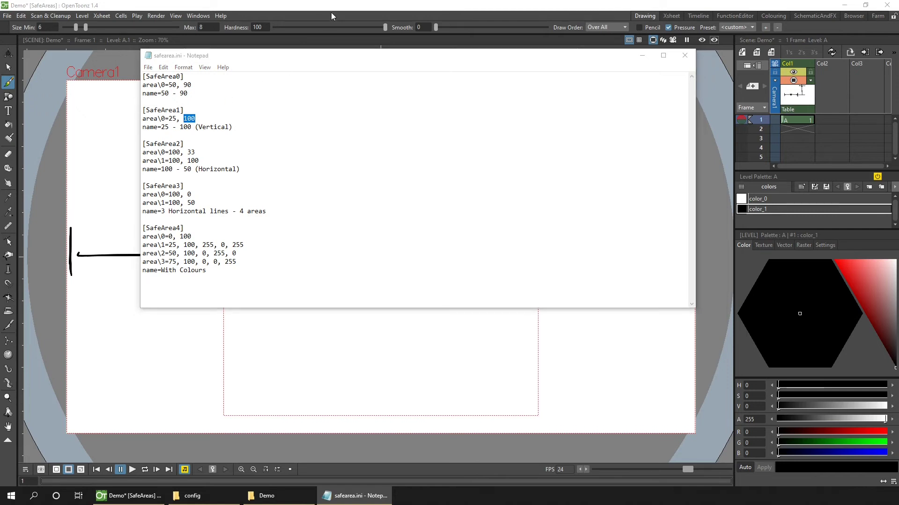
On frame 2, switch the safe area to 25 - 100 (Vertical).
{"action": "left_click", "coordinate": [796, 128]}
{"action": "right_click", "coordinate": [628, 41]}
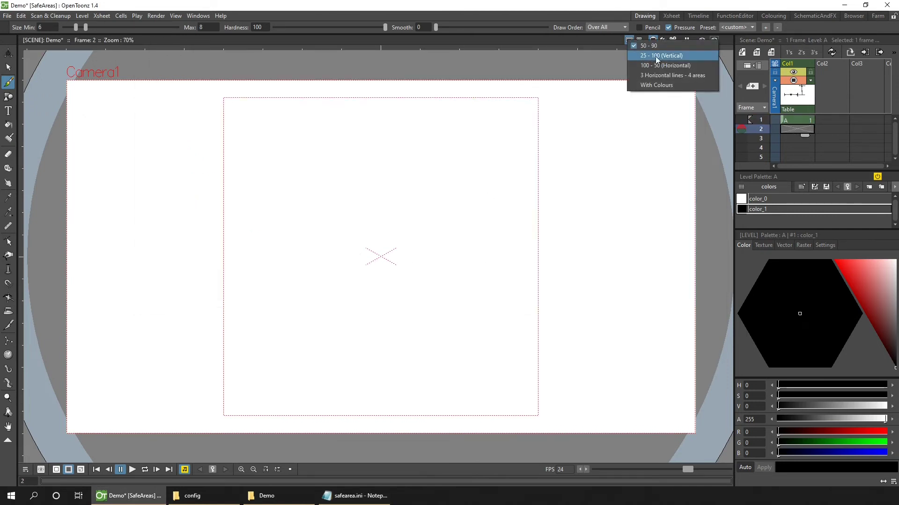
{"action": "left_click", "coordinate": [680, 56]}
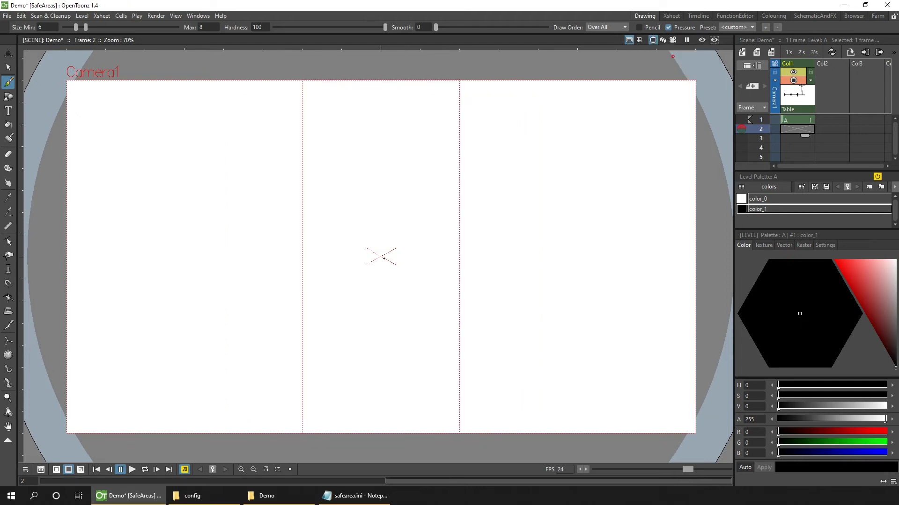
Mark the frame centre and left edge, and draw arrows to the left guide and frame top.
{"action": "left_click_drag", "start_coordinate": [381, 238], "coordinate": [381, 275]}
{"action": "left_click_drag", "start_coordinate": [69, 227], "coordinate": [68, 272]}
{"action": "mouse_move", "coordinate": [378, 257]}
{"action": "left_mouse_down"}
{"action": "mouse_move", "coordinate": [306, 261]}
{"action": "mouse_move", "coordinate": [318, 269]}
{"action": "mouse_move", "coordinate": [295, 262]}
{"action": "mouse_move", "coordinate": [76, 262]}
{"action": "left_mouse_up"}
{"action": "left_click_drag", "start_coordinate": [281, 257], "coordinate": [286, 275]}
{"action": "left_click_drag", "start_coordinate": [392, 256], "coordinate": [395, 83]}
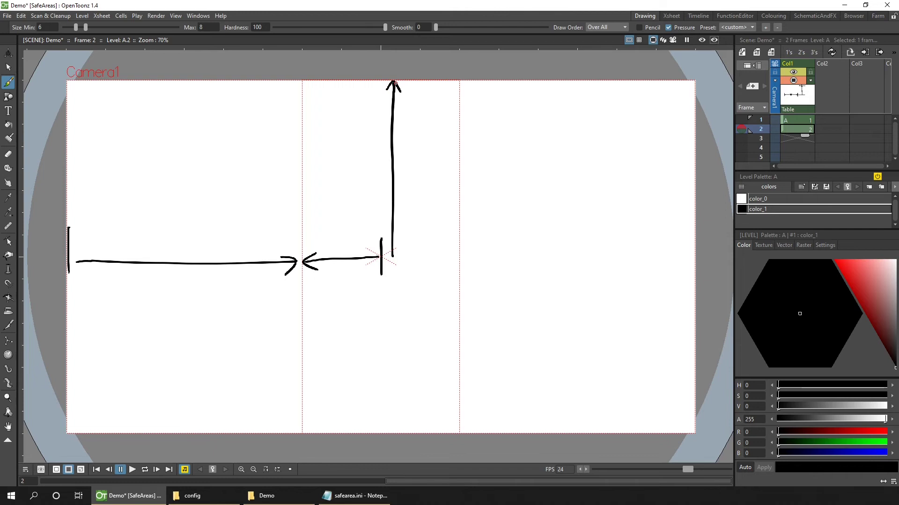
Trace the top and bottom edges between the guides and dash along both vertical guide lines.
{"action": "left_click_drag", "start_coordinate": [304, 80], "coordinate": [460, 82]}
{"action": "left_click_drag", "start_coordinate": [303, 430], "coordinate": [460, 431]}
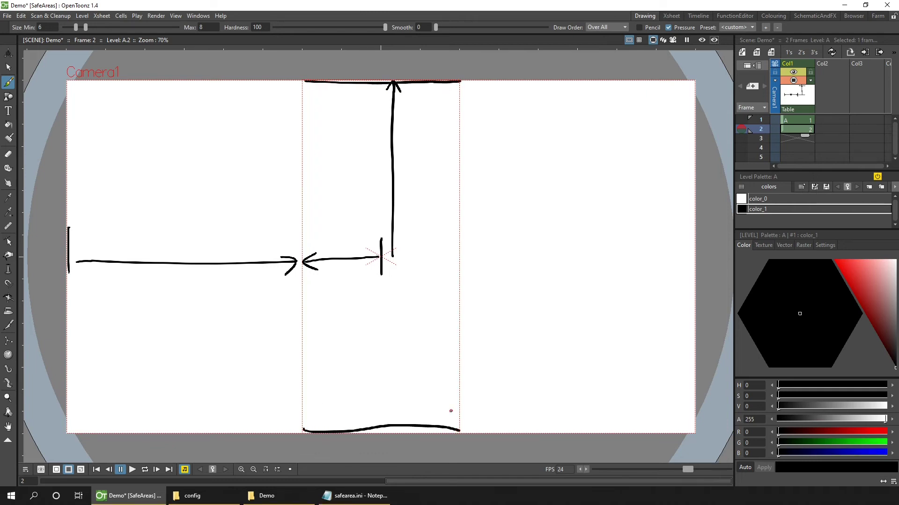
{"action": "left_click_drag", "start_coordinate": [302, 124], "coordinate": [302, 143]}
{"action": "left_click_drag", "start_coordinate": [302, 149], "coordinate": [301, 197]}
{"action": "left_click_drag", "start_coordinate": [462, 125], "coordinate": [460, 142]}
{"action": "left_click_drag", "start_coordinate": [461, 148], "coordinate": [460, 162]}
{"action": "left_click_drag", "start_coordinate": [460, 170], "coordinate": [460, 187]}
On frame 3, switch the safe area to 100 - 50 (Horizontal).
{"action": "left_click", "coordinate": [793, 138]}
{"action": "right_click", "coordinate": [628, 40]}
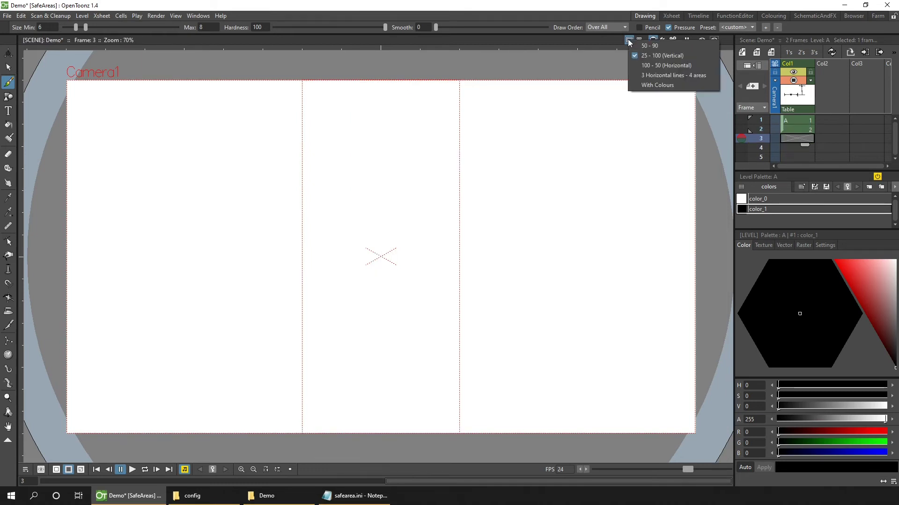
{"action": "left_click", "coordinate": [638, 65]}
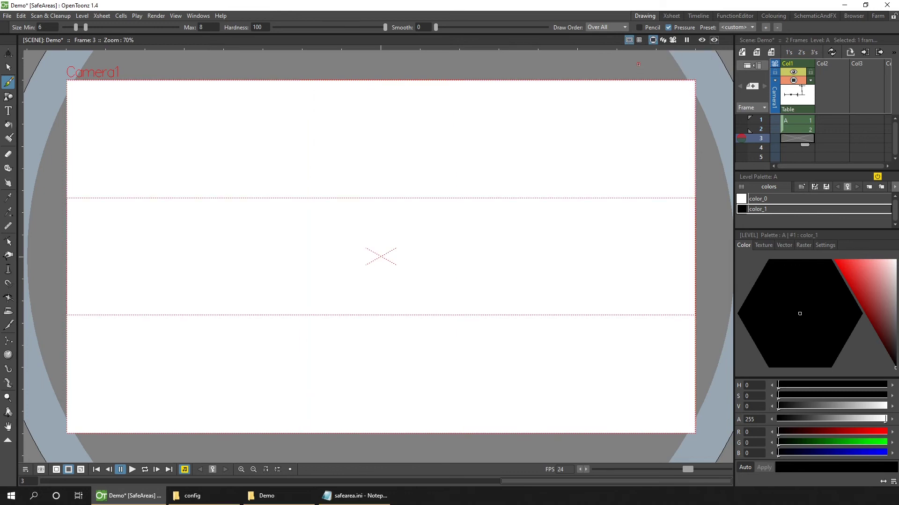
Trace the guide lines, draw a border around the frame, and add an arrow to the upper guide.
{"action": "left_click_drag", "start_coordinate": [114, 198], "coordinate": [237, 203]}
{"action": "left_click_drag", "start_coordinate": [115, 317], "coordinate": [190, 319]}
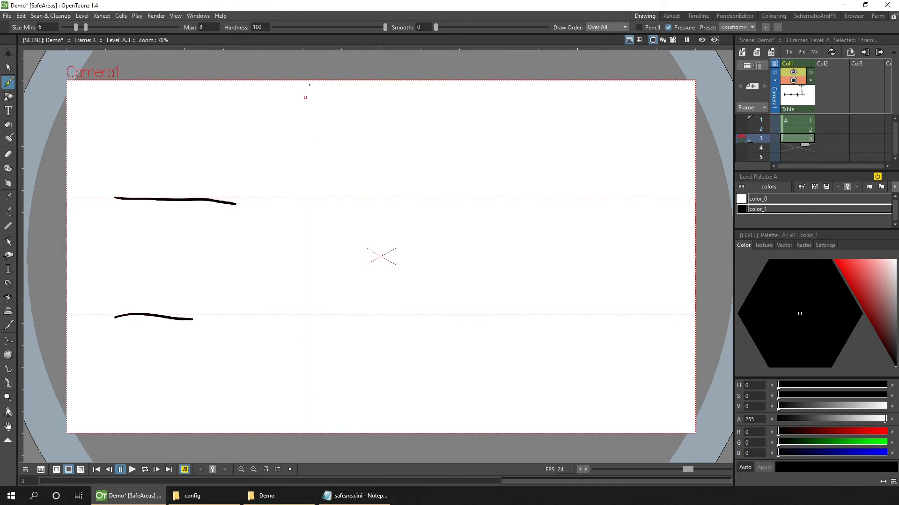
{"action": "mouse_move", "coordinate": [321, 82]}
{"action": "left_mouse_down"}
{"action": "mouse_move", "coordinate": [77, 91]}
{"action": "mouse_move", "coordinate": [70, 346]}
{"action": "mouse_move", "coordinate": [126, 417]}
{"action": "left_mouse_up"}
{"action": "mouse_move", "coordinate": [226, 414]}
{"action": "left_mouse_down"}
{"action": "mouse_move", "coordinate": [653, 425]}
{"action": "mouse_move", "coordinate": [671, 253]}
{"action": "mouse_move", "coordinate": [674, 93]}
{"action": "mouse_move", "coordinate": [235, 86]}
{"action": "left_mouse_up"}
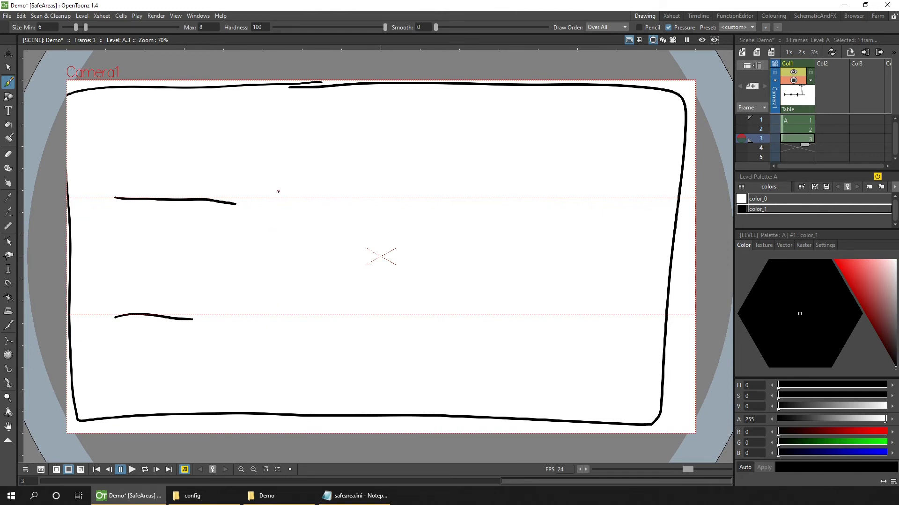
{"action": "left_click_drag", "start_coordinate": [380, 247], "coordinate": [380, 198]}
{"action": "mouse_move", "coordinate": [376, 205]}
{"action": "left_mouse_down"}
{"action": "mouse_move", "coordinate": [379, 198]}
{"action": "mouse_move", "coordinate": [383, 205]}
{"action": "left_mouse_up"}
{"action": "left_click_drag", "start_coordinate": [379, 92], "coordinate": [386, 180]}
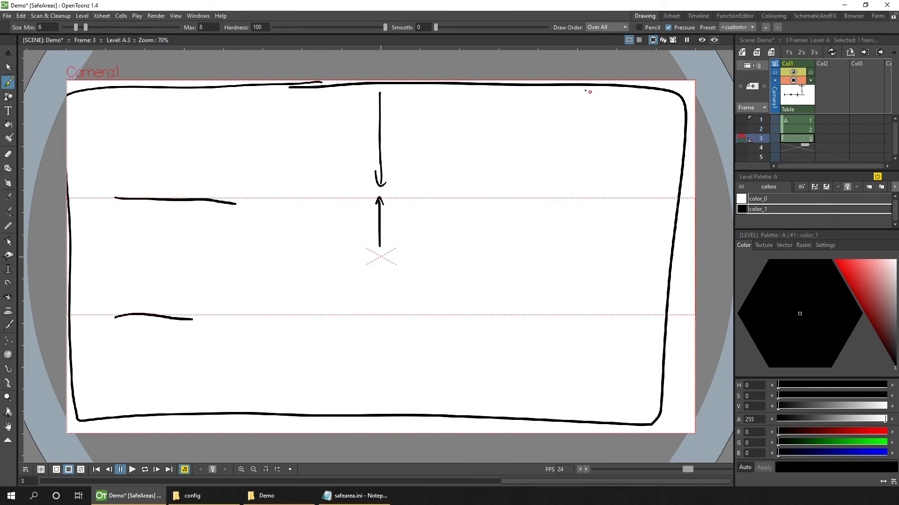
Write 1/3 in the top, middle and bottom bands.
{"action": "left_click_drag", "start_coordinate": [595, 92], "coordinate": [594, 102]}
{"action": "mouse_move", "coordinate": [616, 104]}
{"action": "left_mouse_down"}
{"action": "mouse_move", "coordinate": [592, 130]}
{"action": "mouse_move", "coordinate": [610, 146]}
{"action": "left_mouse_up"}
{"action": "mouse_move", "coordinate": [602, 211]}
{"action": "left_mouse_down"}
{"action": "mouse_move", "coordinate": [623, 245]}
{"action": "mouse_move", "coordinate": [622, 275]}
{"action": "left_mouse_up"}
{"action": "left_click_drag", "start_coordinate": [605, 321], "coordinate": [606, 340]}
{"action": "mouse_move", "coordinate": [634, 328]}
{"action": "left_mouse_down"}
{"action": "mouse_move", "coordinate": [612, 355]}
{"action": "mouse_move", "coordinate": [619, 380]}
{"action": "left_mouse_up"}
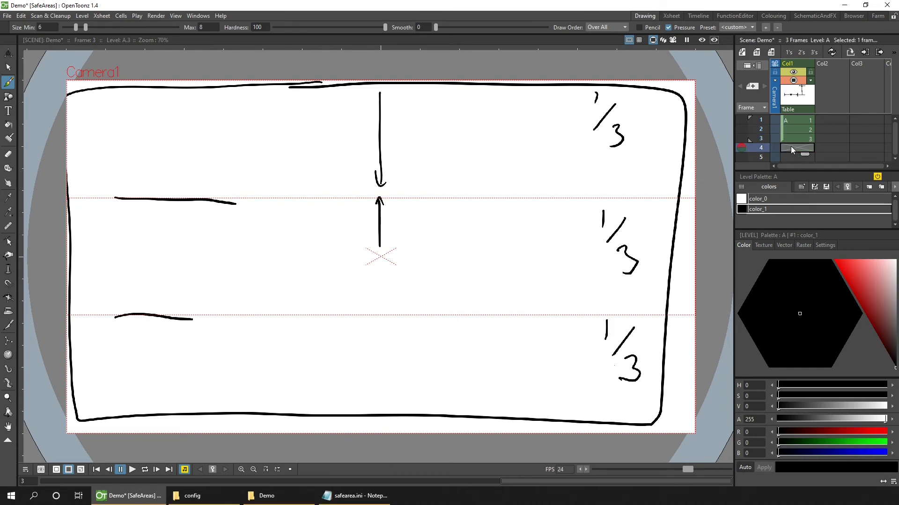
Advance to frame 4 and show the '3 Horizontal lines - 4 areas' guides.
{"action": "key", "text": "period"}
{"action": "right_click", "coordinate": [629, 41]}
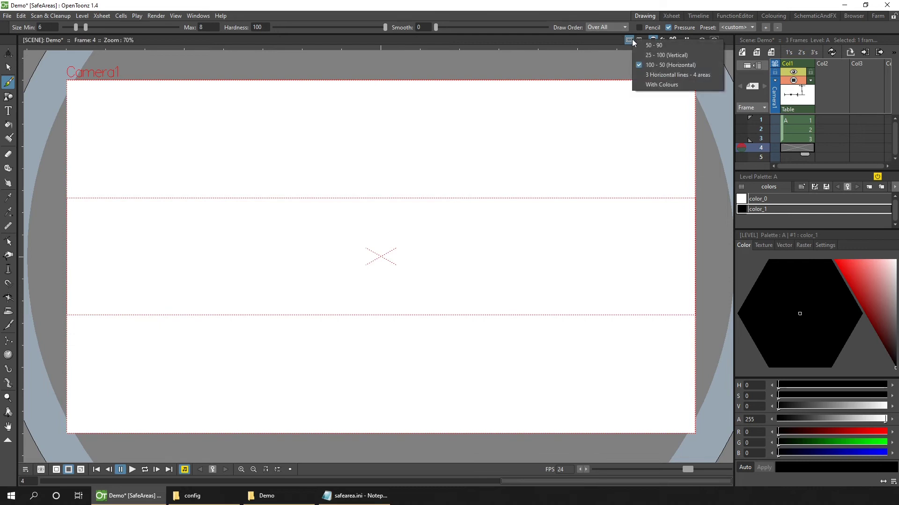
{"action": "left_click", "coordinate": [664, 74]}
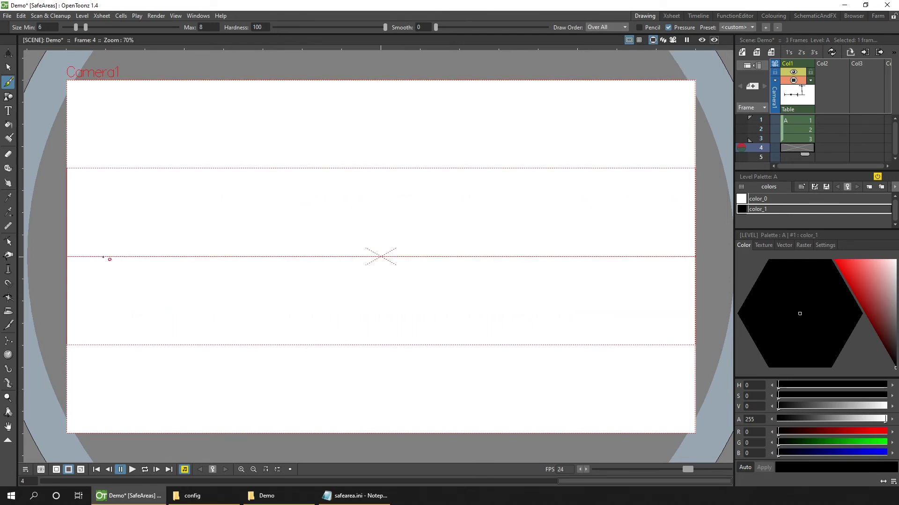
Draw a line along the centre guide and a box between the upper and lower guides.
{"action": "left_click_drag", "start_coordinate": [96, 256], "coordinate": [646, 256]}
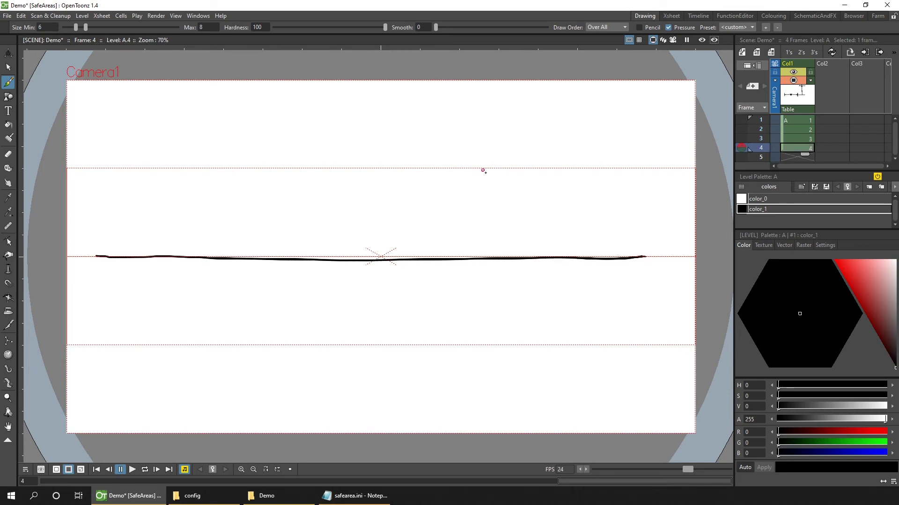
{"action": "left_click_drag", "start_coordinate": [494, 169], "coordinate": [568, 173]}
{"action": "left_click_drag", "start_coordinate": [494, 344], "coordinate": [571, 341]}
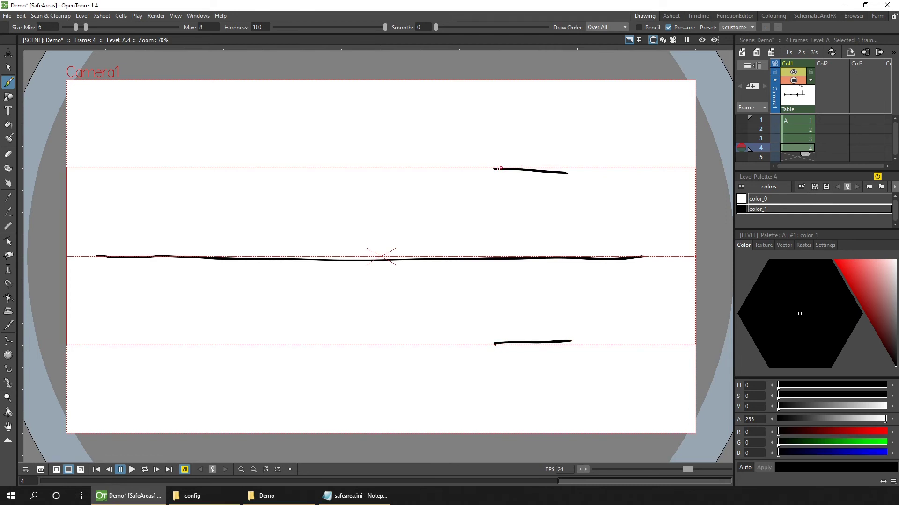
{"action": "mouse_move", "coordinate": [496, 169]}
{"action": "left_mouse_down"}
{"action": "mouse_move", "coordinate": [671, 173]}
{"action": "mouse_move", "coordinate": [688, 183]}
{"action": "mouse_move", "coordinate": [693, 338]}
{"action": "mouse_move", "coordinate": [154, 339]}
{"action": "mouse_move", "coordinate": [63, 228]}
{"action": "mouse_move", "coordinate": [71, 309]}
{"action": "left_mouse_up"}
{"action": "mouse_move", "coordinate": [63, 227]}
{"action": "left_mouse_down"}
{"action": "mouse_move", "coordinate": [76, 165]}
{"action": "mouse_move", "coordinate": [525, 165]}
{"action": "left_mouse_up"}
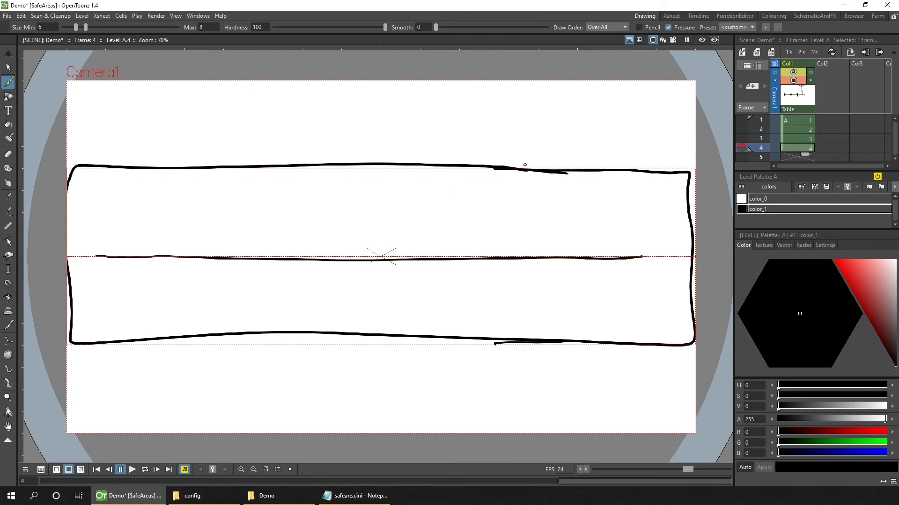
Mark each of the four areas with a slash, then go to empty frame 5.
{"action": "left_click_drag", "start_coordinate": [386, 107], "coordinate": [362, 132]}
{"action": "left_click_drag", "start_coordinate": [383, 189], "coordinate": [352, 224]}
{"action": "left_click_drag", "start_coordinate": [379, 278], "coordinate": [352, 310]}
{"action": "left_click_drag", "start_coordinate": [378, 363], "coordinate": [347, 411]}
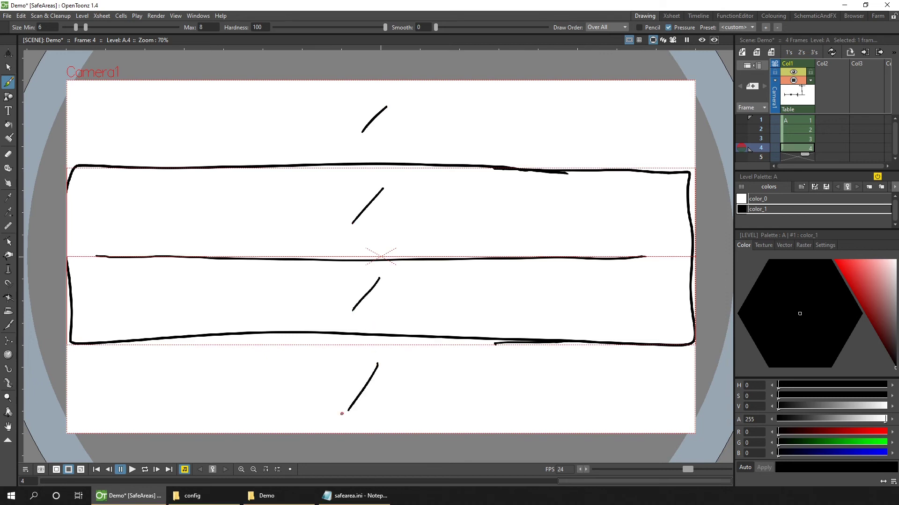
{"action": "left_click", "coordinate": [791, 156]}
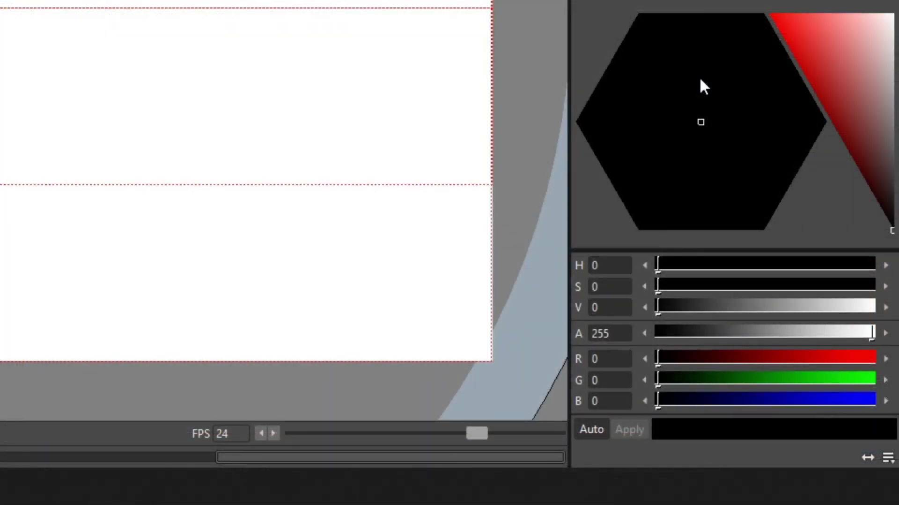
In the Style Editor, pick a pale cyan drawing colour of R184 G245 B255.
{"action": "left_click_drag", "start_coordinate": [843, 74], "coordinate": [778, 10]}
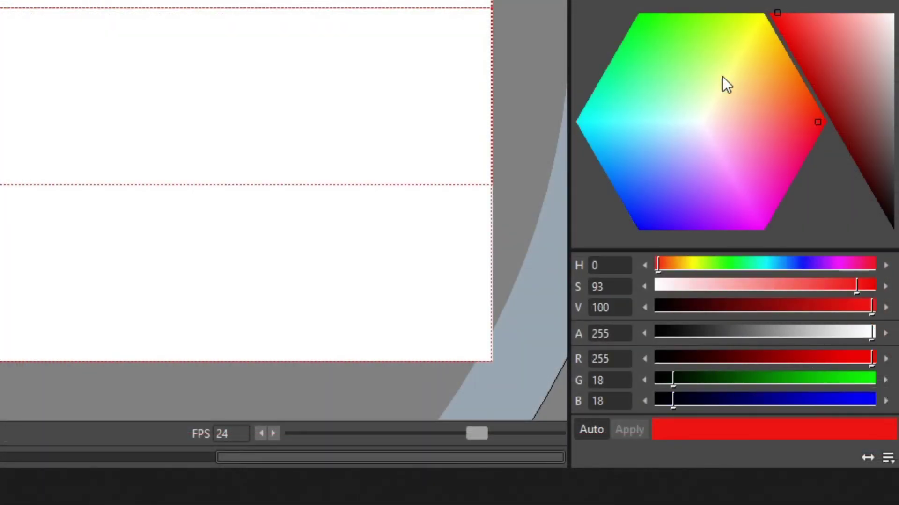
{"action": "left_click_drag", "start_coordinate": [662, 128], "coordinate": [669, 127]}
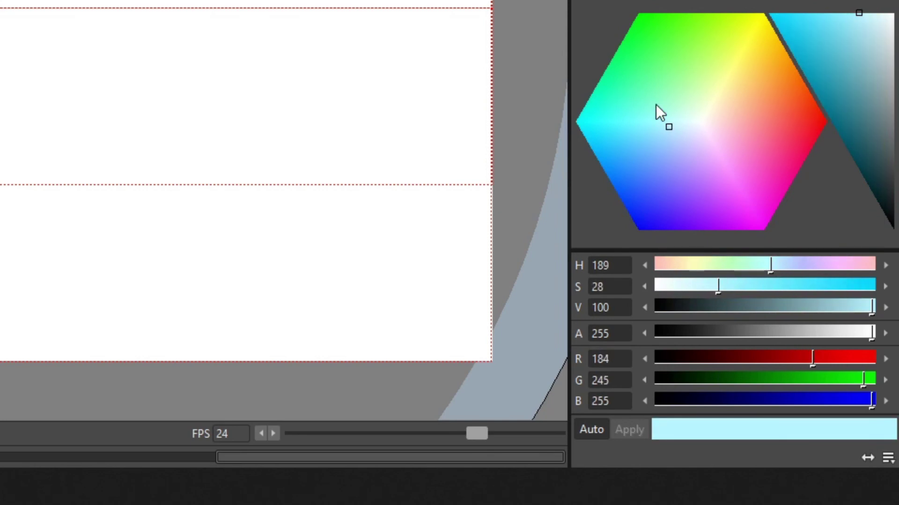
{"action": "double_click", "coordinate": [614, 359]}
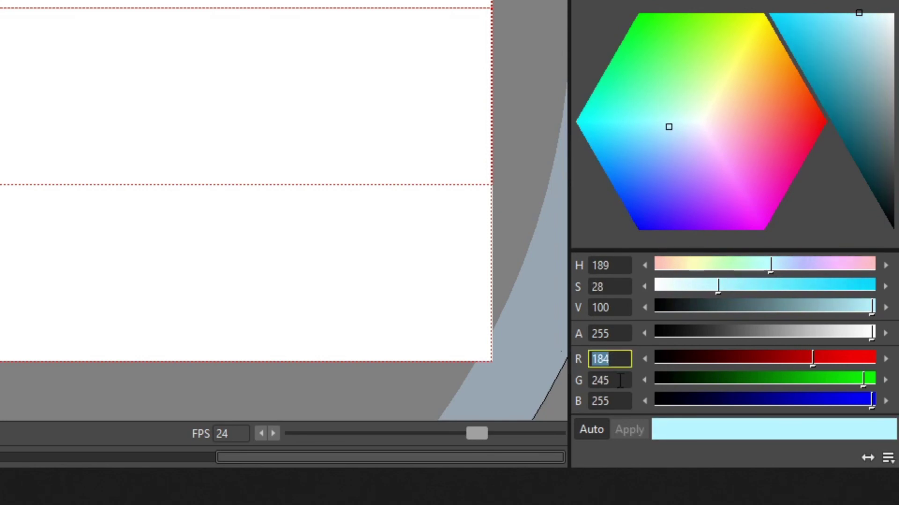
{"action": "double_click", "coordinate": [618, 380]}
{"action": "double_click", "coordinate": [601, 402]}
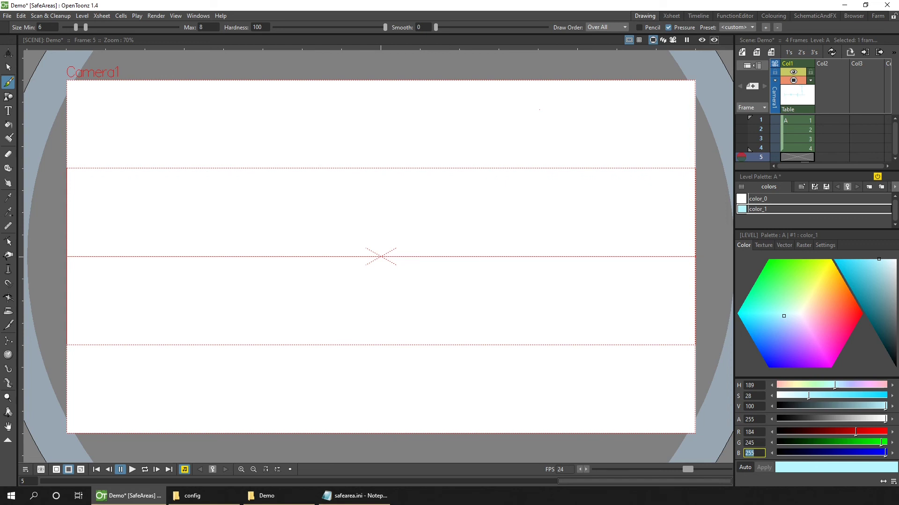
Apply the With Colours guide preset and check its 255, 0, 255 colour values in safearea.ini.
{"action": "right_click", "coordinate": [629, 44]}
{"action": "left_click", "coordinate": [687, 84]}
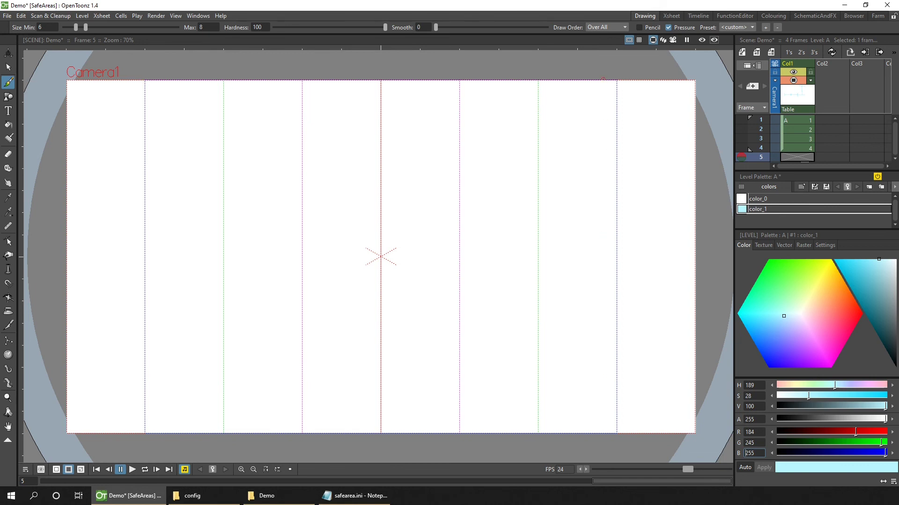
{"action": "left_click", "coordinate": [370, 489]}
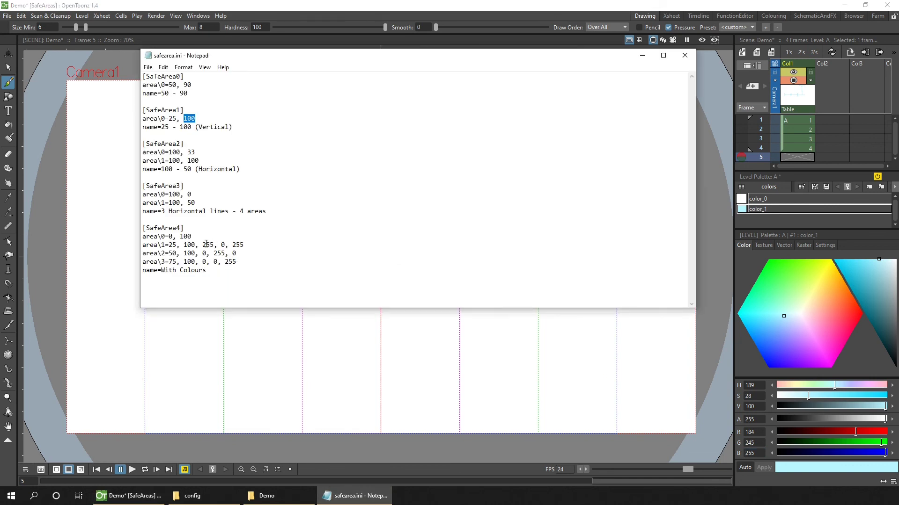
{"action": "left_click_drag", "start_coordinate": [203, 244], "coordinate": [239, 262]}
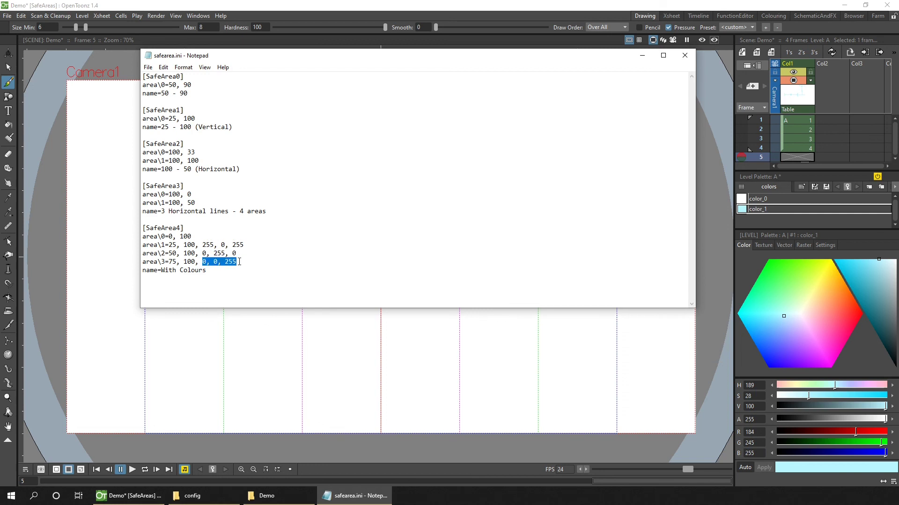
Copy safearea.ini from the SafeAreasV1.0 pack's first subfolder into config, replacing the existing file.
{"action": "left_click", "coordinate": [642, 55]}
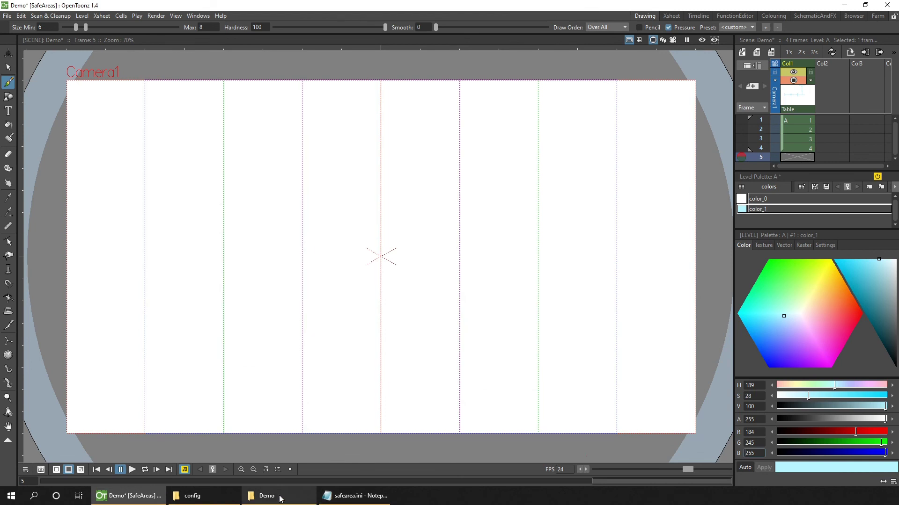
{"action": "left_click", "coordinate": [223, 498]}
{"action": "left_click", "coordinate": [264, 497]}
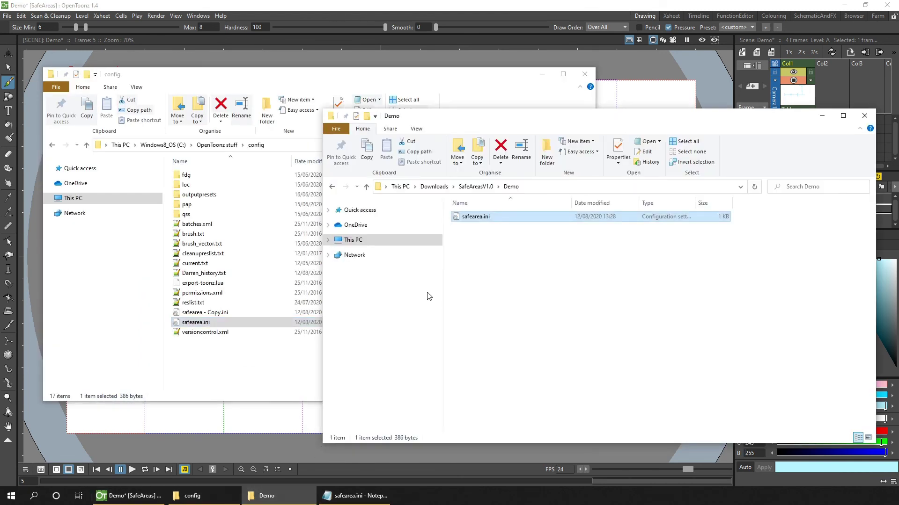
{"action": "left_click", "coordinate": [480, 186]}
{"action": "double_click", "coordinate": [479, 217]}
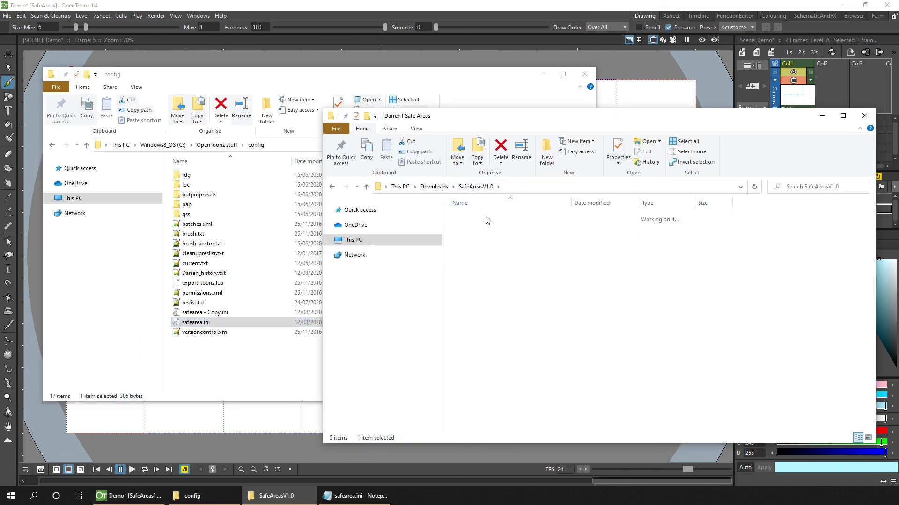
{"action": "left_click_drag", "start_coordinate": [477, 219], "coordinate": [262, 364]}
{"action": "left_click", "coordinate": [281, 367]}
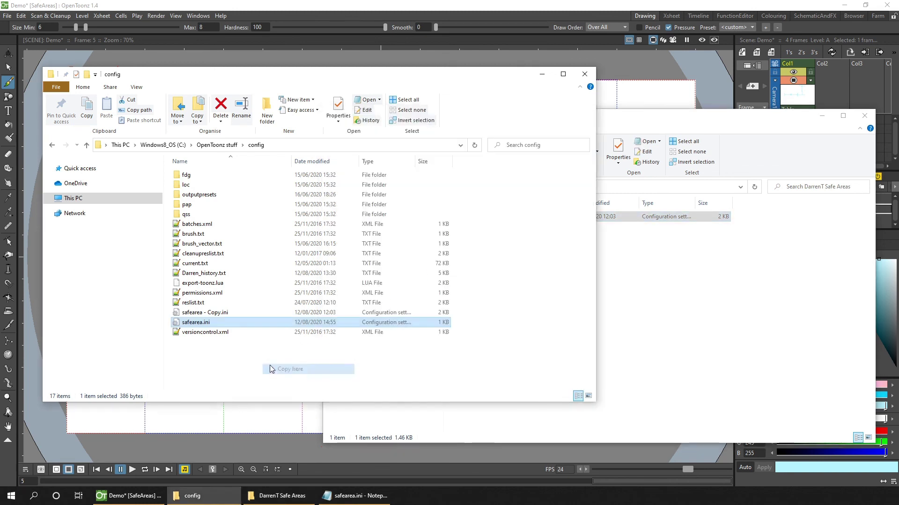
{"action": "left_click", "coordinate": [398, 175]}
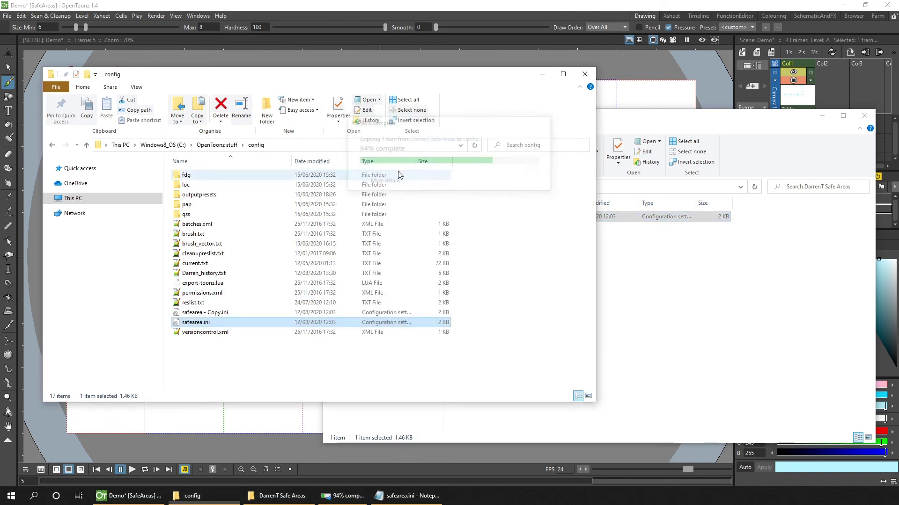
{"action": "left_click", "coordinate": [513, 30]}
Cycle the viewer guides through the first preset, Thirds, Golden Section and Quarter.
{"action": "right_click", "coordinate": [628, 40]}
{"action": "left_click", "coordinate": [631, 46]}
{"action": "right_click", "coordinate": [629, 40]}
{"action": "left_click", "coordinate": [634, 55]}
{"action": "right_click", "coordinate": [628, 40]}
{"action": "left_click", "coordinate": [636, 66]}
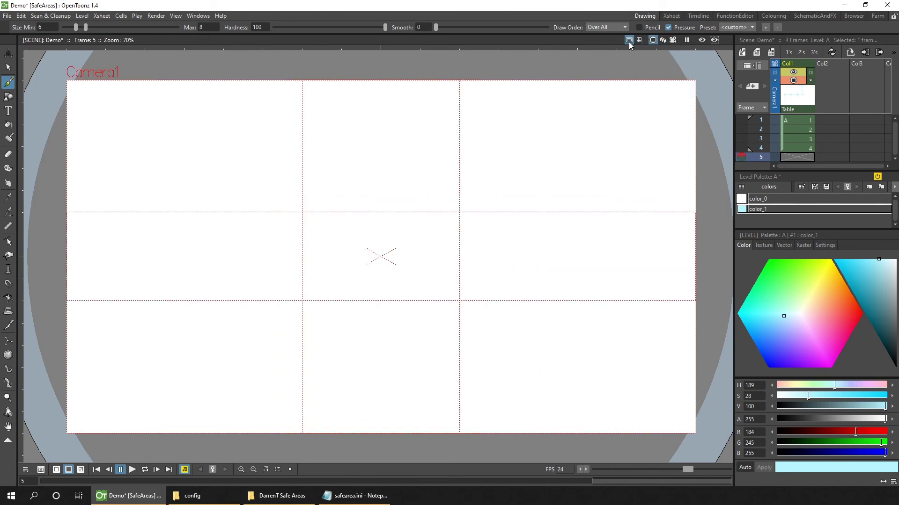
{"action": "right_click", "coordinate": [629, 41]}
{"action": "left_click", "coordinate": [639, 75]}
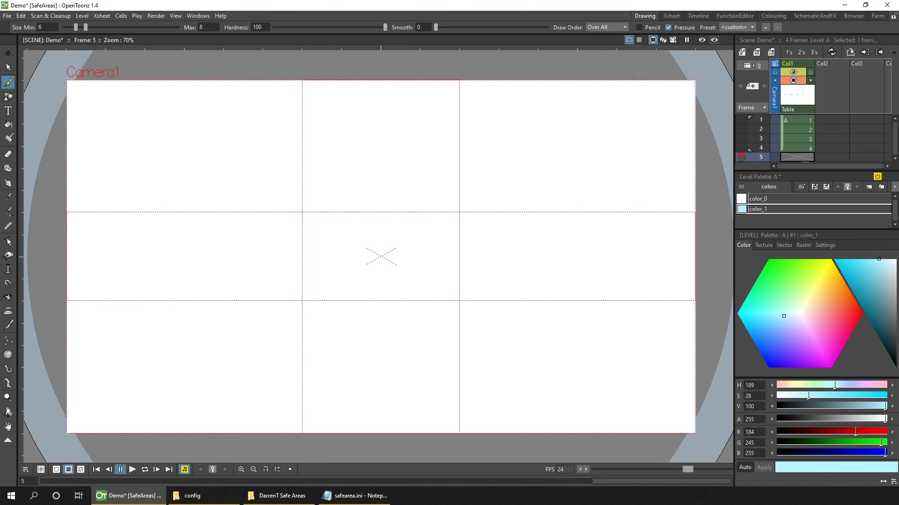
Continue through Eighths, Horizontals and Verticals, finishing on the Grid guide.
{"action": "right_click", "coordinate": [628, 42]}
{"action": "left_click", "coordinate": [642, 84]}
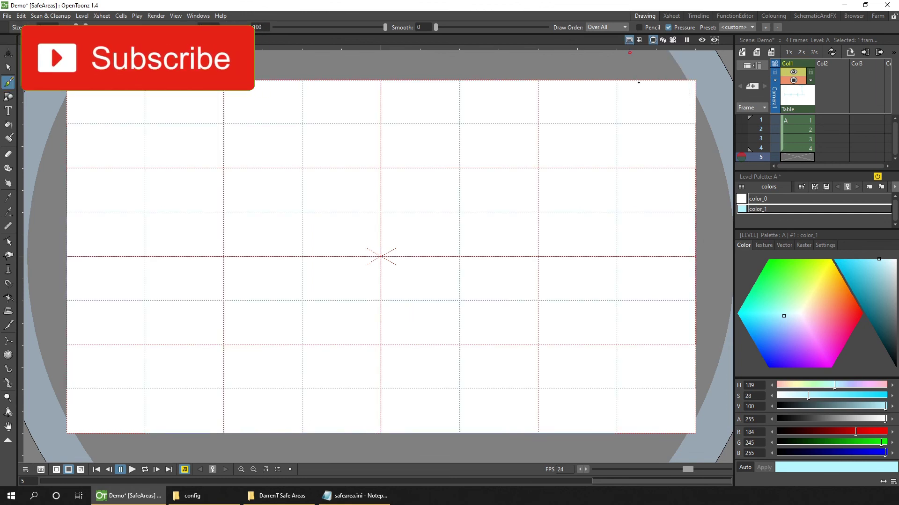
{"action": "right_click", "coordinate": [629, 42]}
{"action": "left_click", "coordinate": [650, 94]}
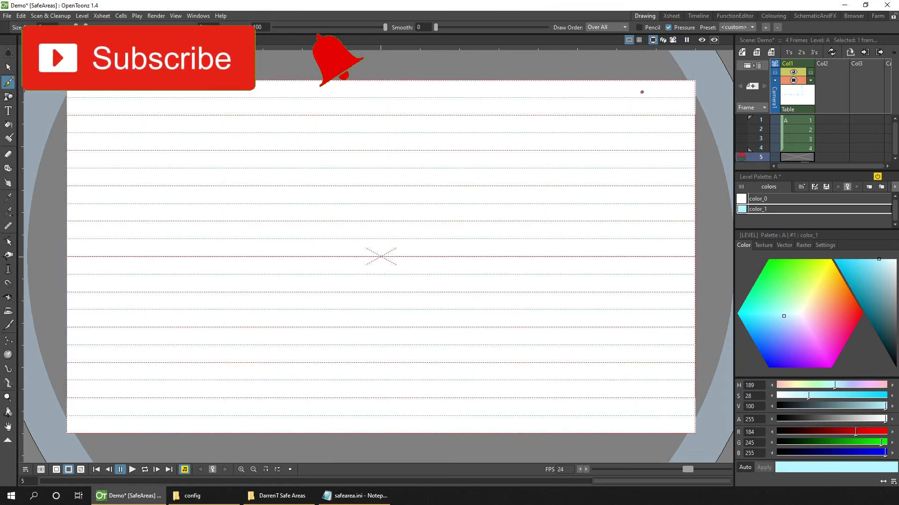
{"action": "right_click", "coordinate": [629, 41]}
{"action": "left_click", "coordinate": [650, 103]}
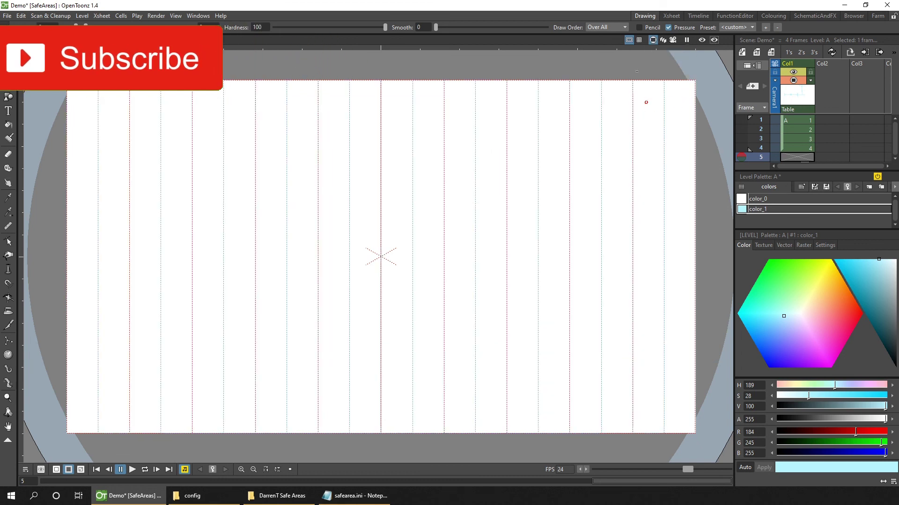
{"action": "right_click", "coordinate": [628, 41]}
{"action": "left_click", "coordinate": [648, 112]}
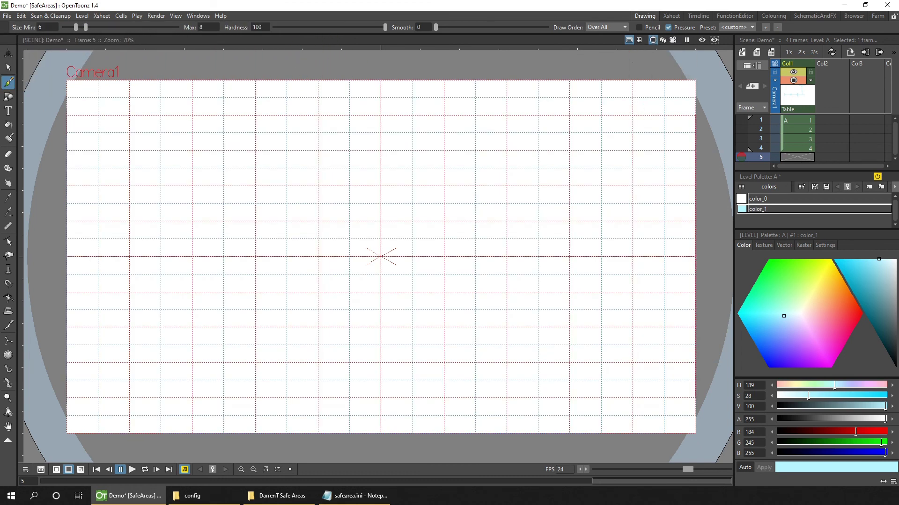